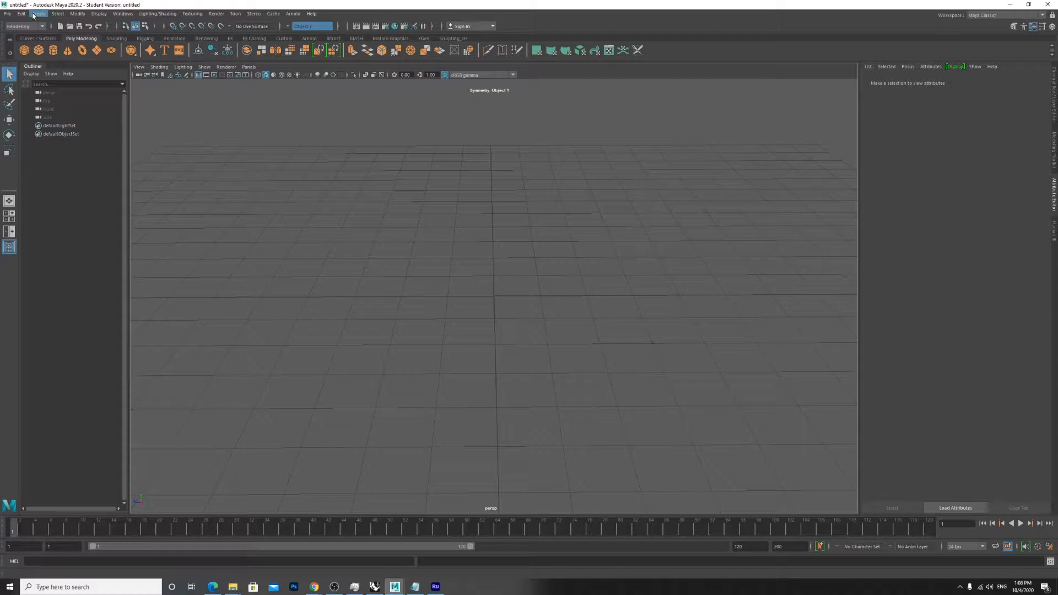
# Create a polygon sphere at the centre of the grid and select it in the viewport
pyautogui.moveTo(82, 45)
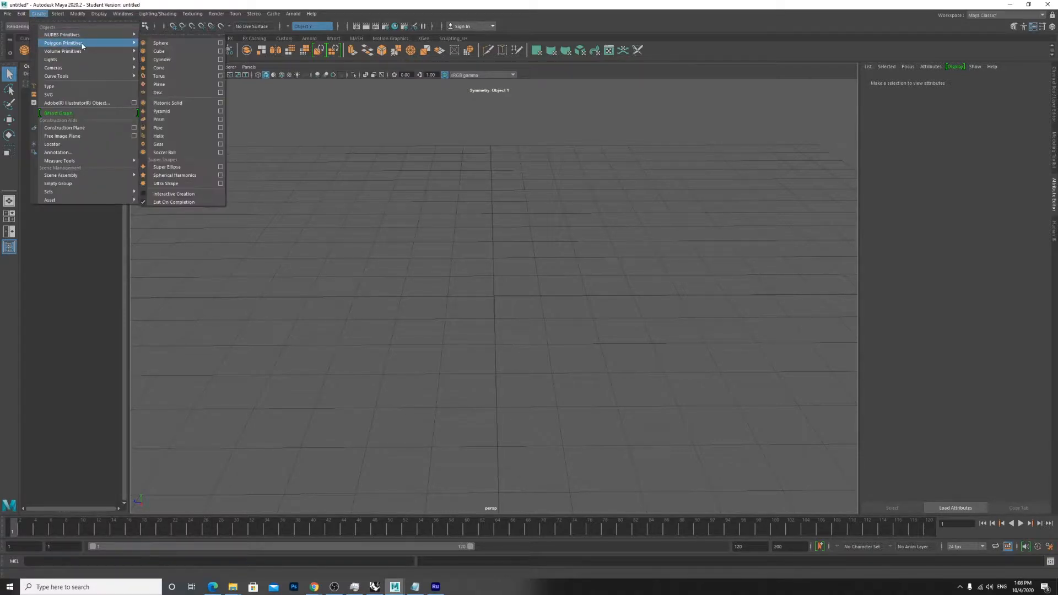
pyautogui.click(158, 43)
pyautogui.click(524, 378)
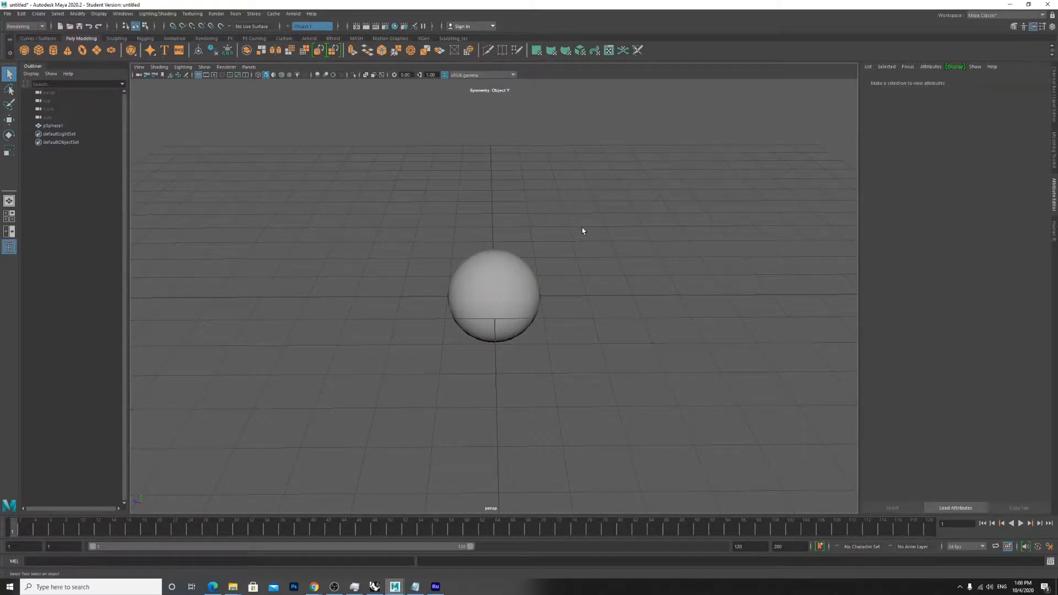
pyautogui.click(503, 289)
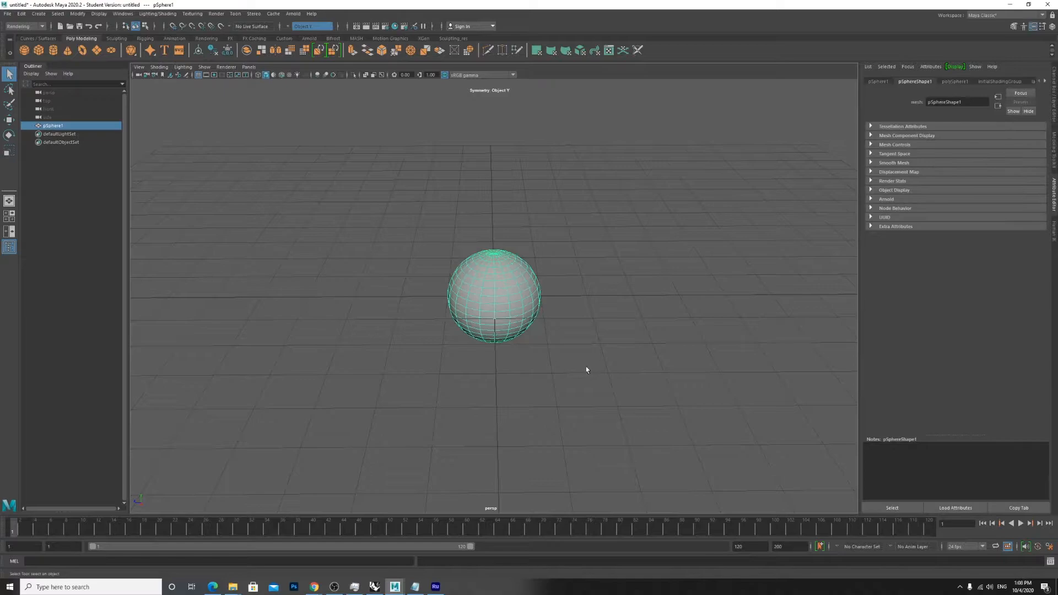
pyautogui.click(584, 220)
pyautogui.moveTo(585, 219); pyautogui.dragTo(398, 379)
# Create a polygon cube at the grid centre and show the scene objects in wireframe
pyautogui.click(38, 13)
pyautogui.moveTo(60, 45)
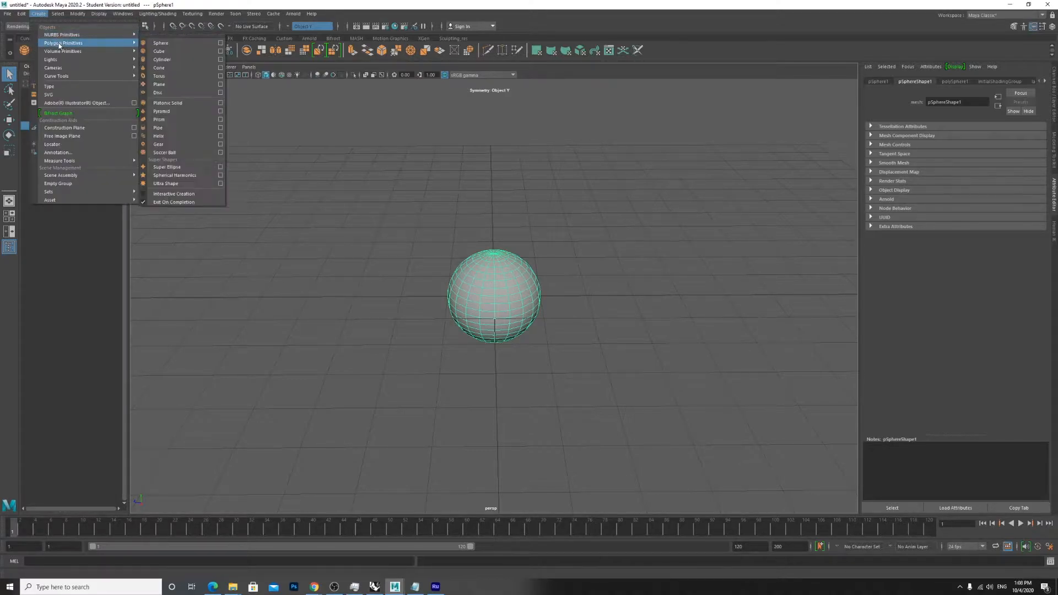
pyautogui.click(190, 53)
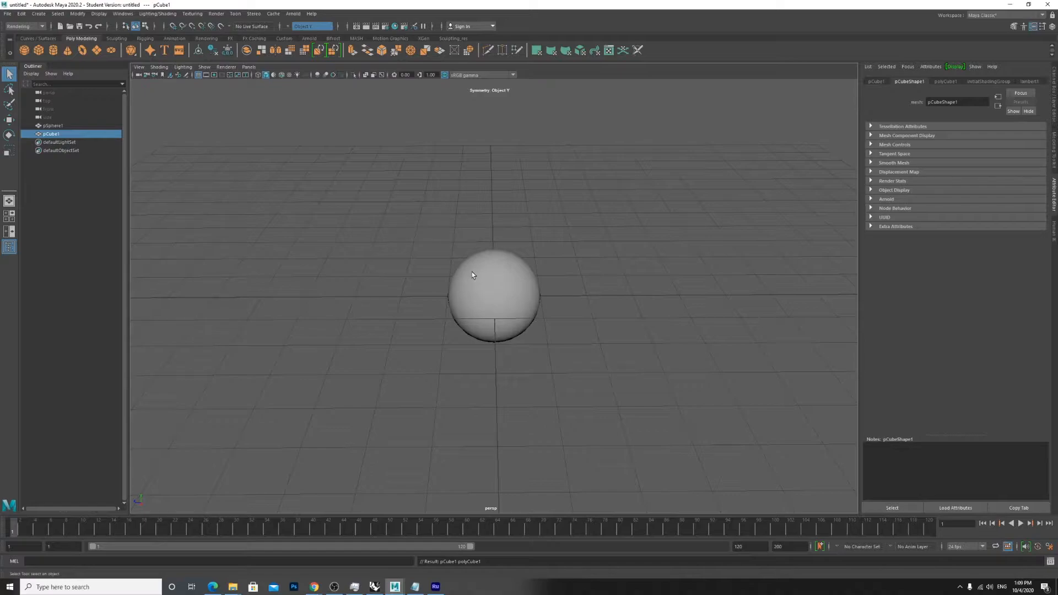
pyautogui.click(257, 76)
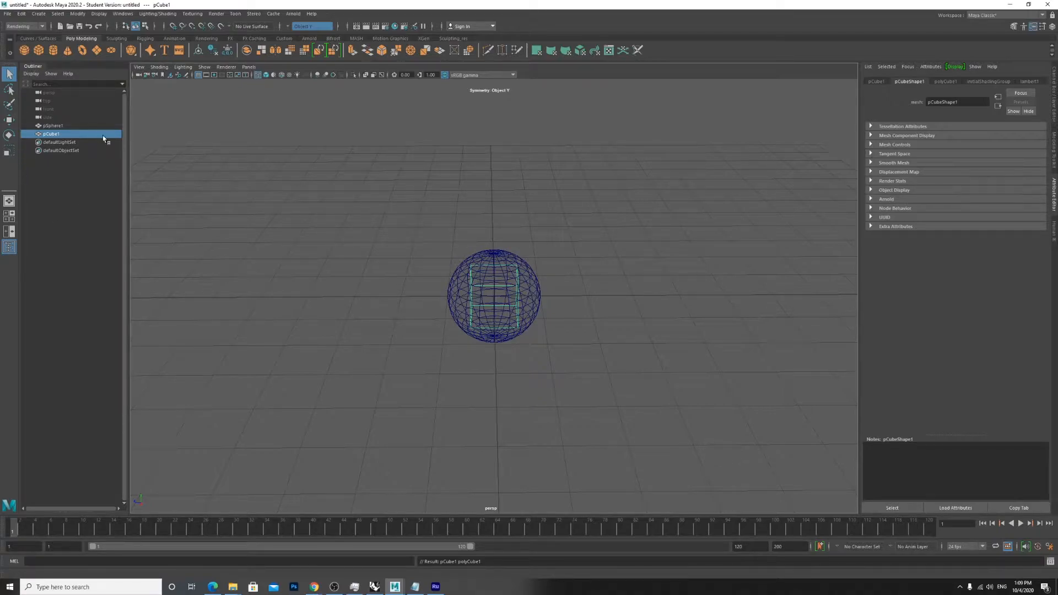
# Select the sphere and the cube alternately by name, then clear the selection
pyautogui.click(54, 126)
pyautogui.doubleClick(54, 126)
pyautogui.click(51, 135)
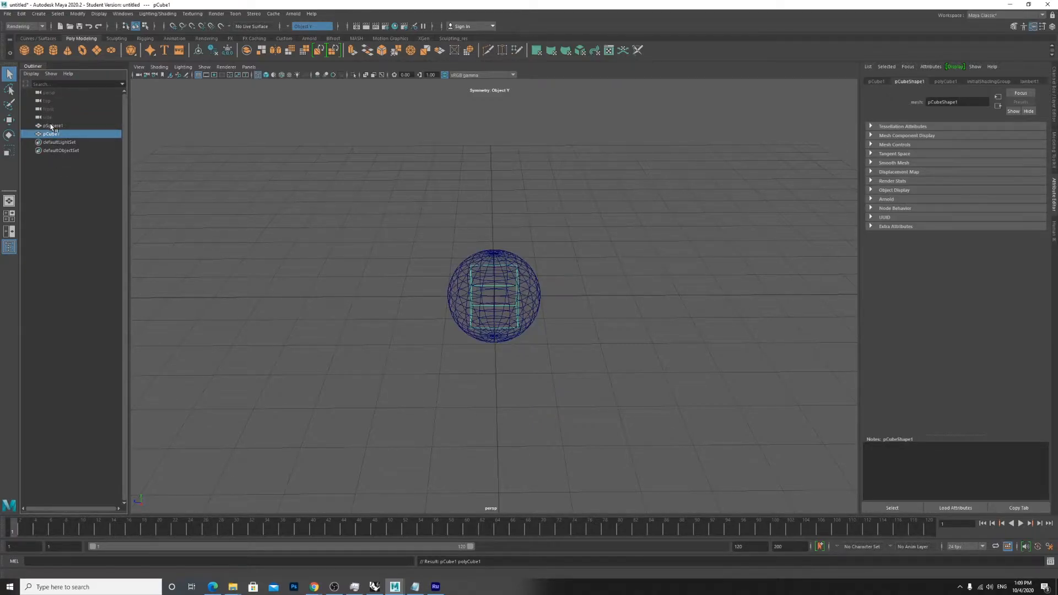
pyautogui.click(51, 126)
pyautogui.click(51, 134)
pyautogui.click(57, 125)
pyautogui.click(593, 259)
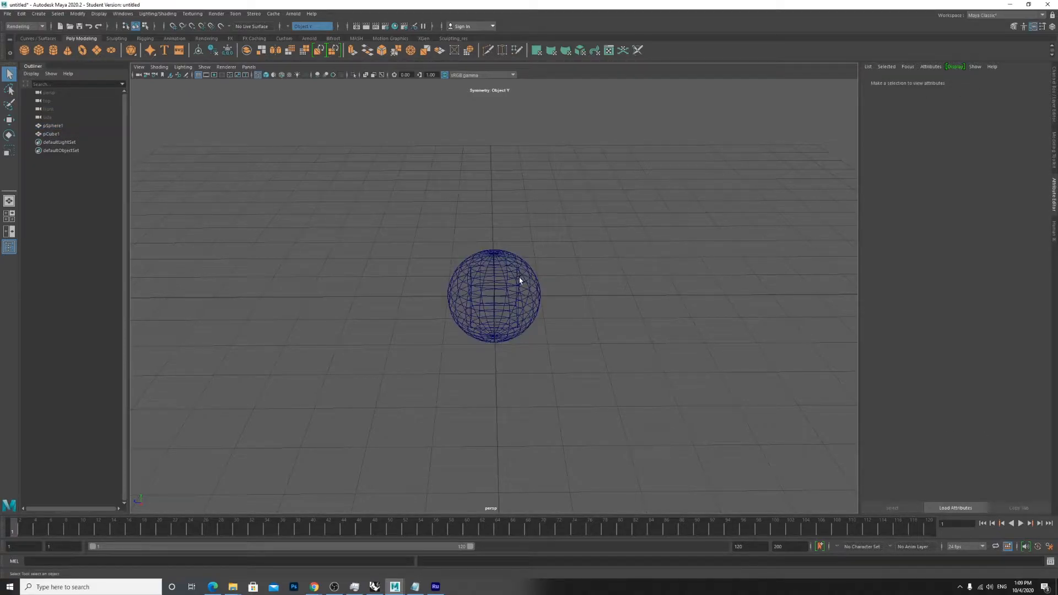
# Select the cube inside the wireframe sphere and move it along its axes until it stands clear beside the sphere
pyautogui.scroll(5, 519, 278)
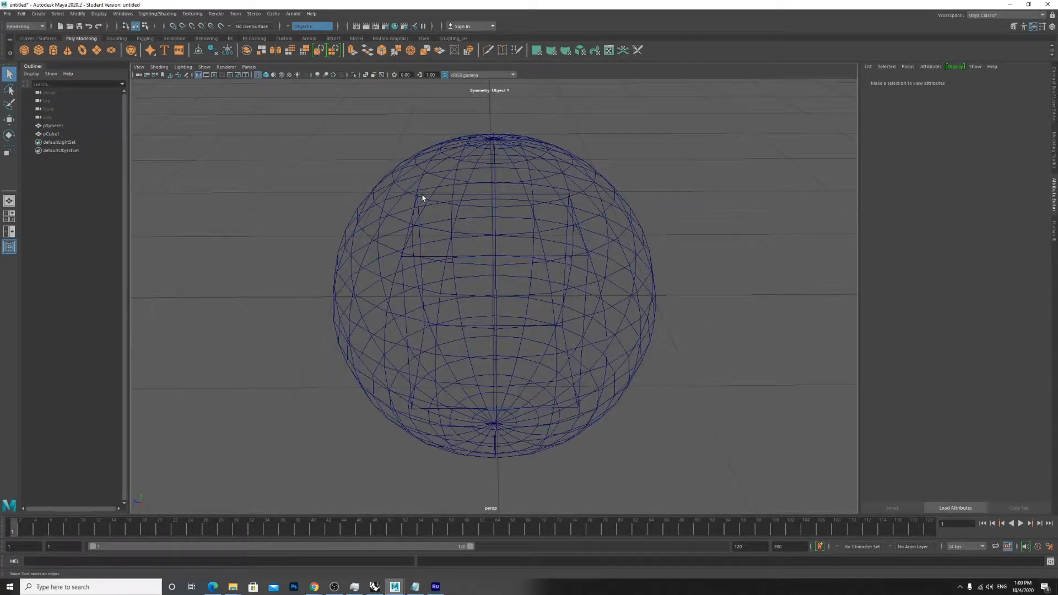
pyautogui.click(422, 198)
pyautogui.scroll(-2, 592, 235)
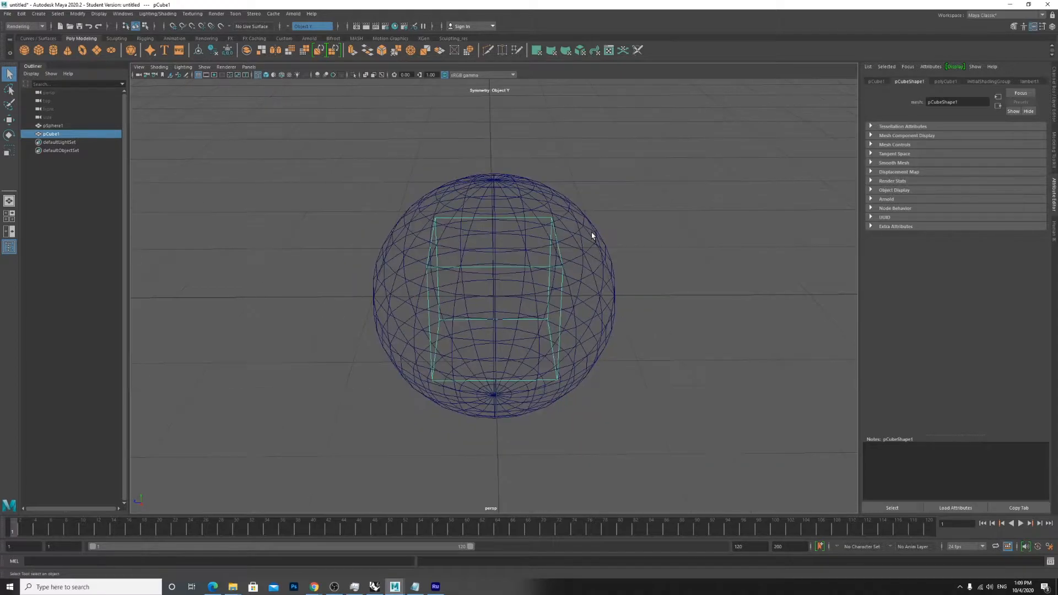
pyautogui.scroll(-2, 436, 218)
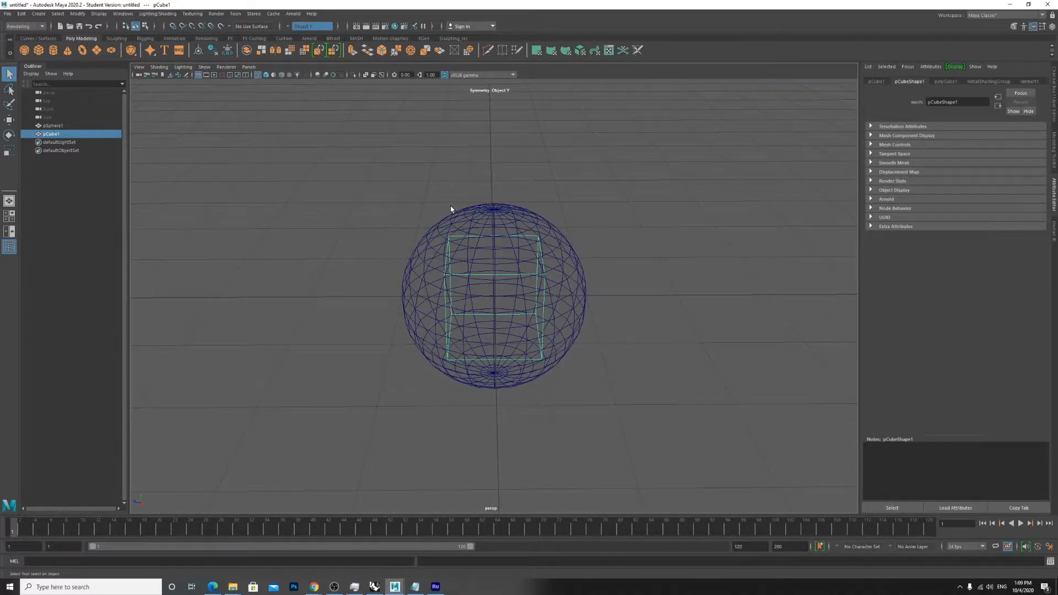
pyautogui.press('w')
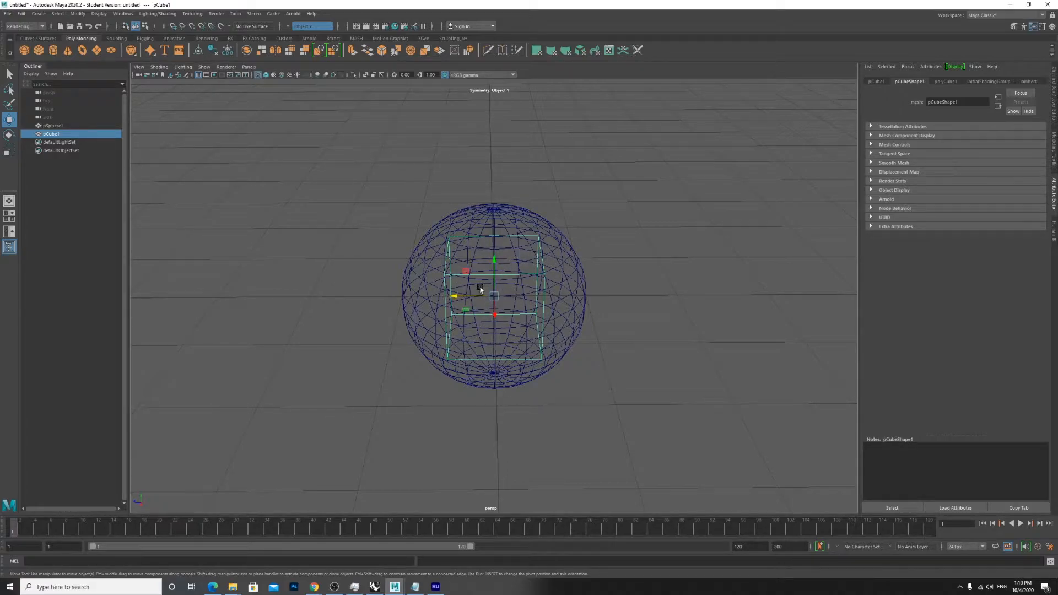
pyautogui.moveTo(463, 298)
pyautogui.mouseDown()
pyautogui.moveTo(333, 292)
pyautogui.moveTo(481, 297)
pyautogui.moveTo(451, 300)
pyautogui.mouseUp()
pyautogui.moveTo(486, 262)
pyautogui.mouseDown()
pyautogui.moveTo(484, 161)
pyautogui.moveTo(484, 275)
pyautogui.moveTo(483, 125)
pyautogui.moveTo(482, 259)
pyautogui.moveTo(485, 243)
pyautogui.mouseUp()
pyautogui.moveTo(490, 296)
pyautogui.mouseDown()
pyautogui.moveTo(484, 288)
pyautogui.moveTo(484, 406)
pyautogui.moveTo(493, 280)
pyautogui.mouseUp()
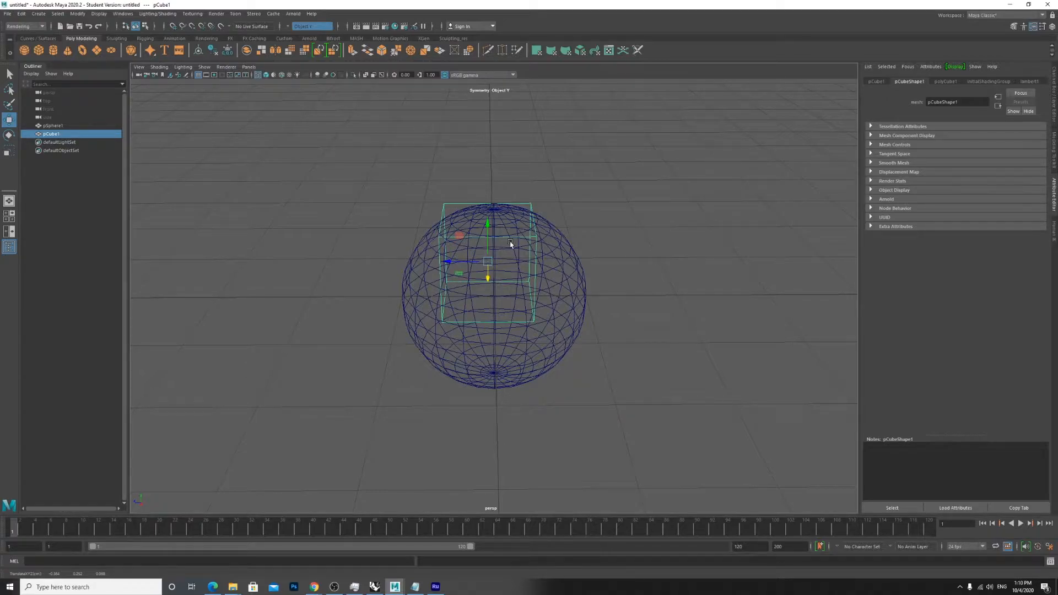
pyautogui.moveTo(464, 273); pyautogui.dragTo(293, 273)
pyautogui.moveTo(324, 234); pyautogui.dragTo(322, 249)
pyautogui.moveTo(290, 296); pyautogui.dragTo(191, 288)
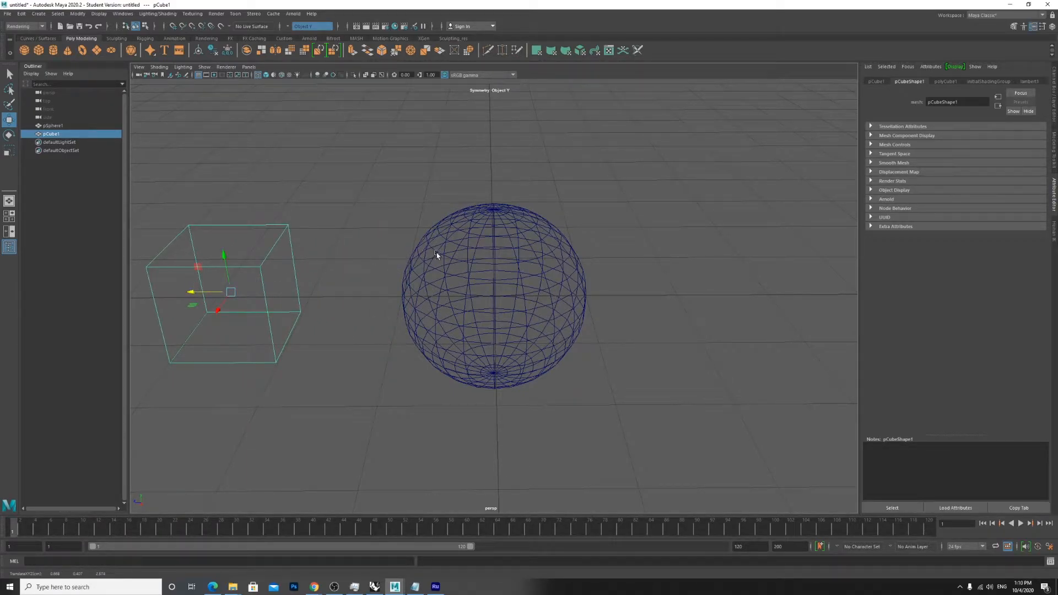
# Return the viewport to smooth shading and deselect the cube
pyautogui.scroll(-1, 488, 240)
pyautogui.scroll(-4, 391, 229)
pyautogui.scroll(2, 382, 231)
pyautogui.scroll(-1, 333, 274)
pyautogui.scroll(-1, 333, 274)
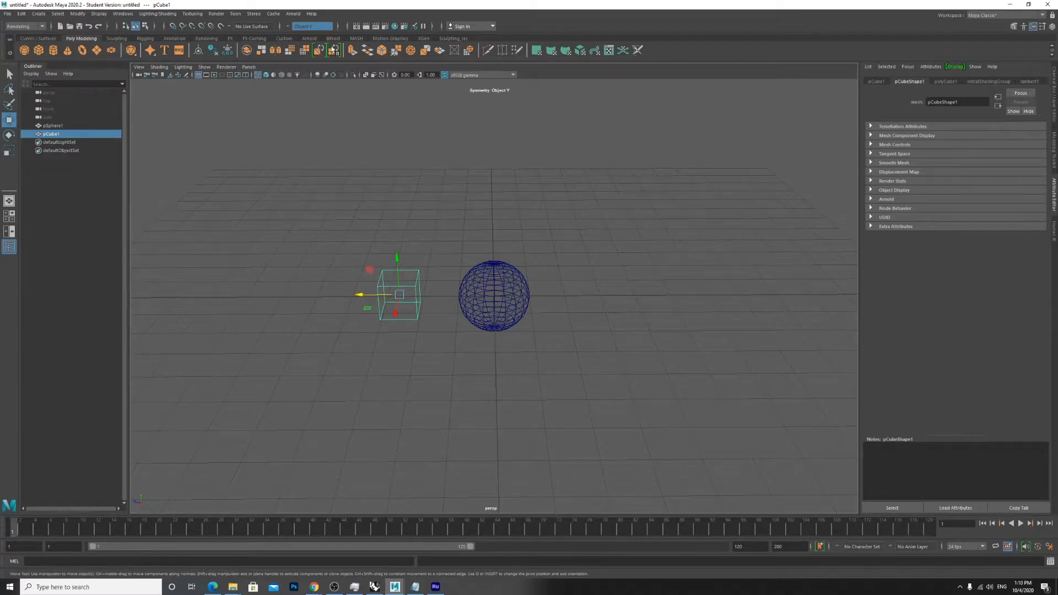
pyautogui.click(266, 74)
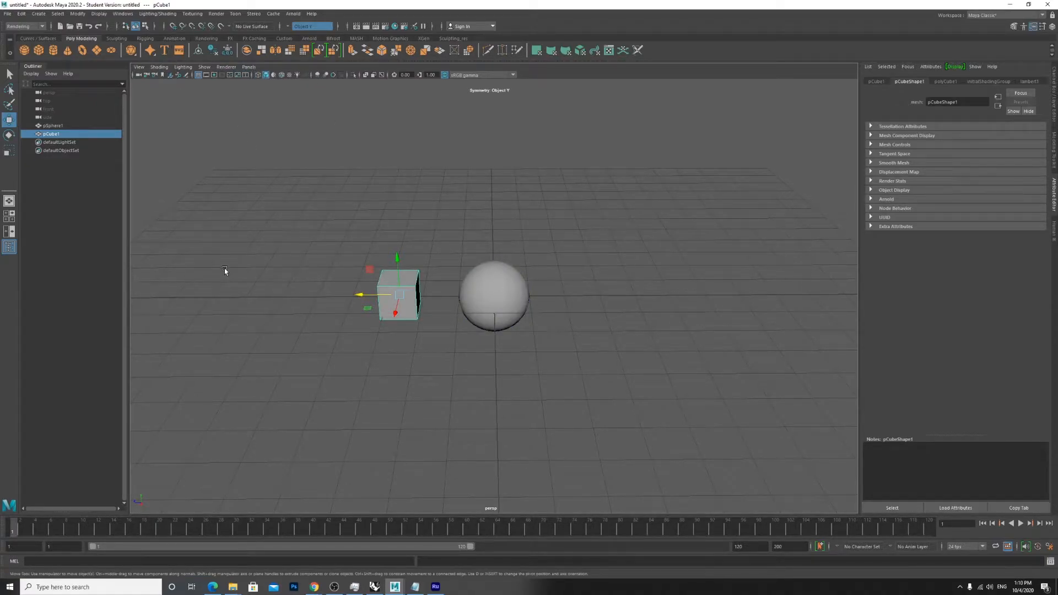
pyautogui.click(541, 208)
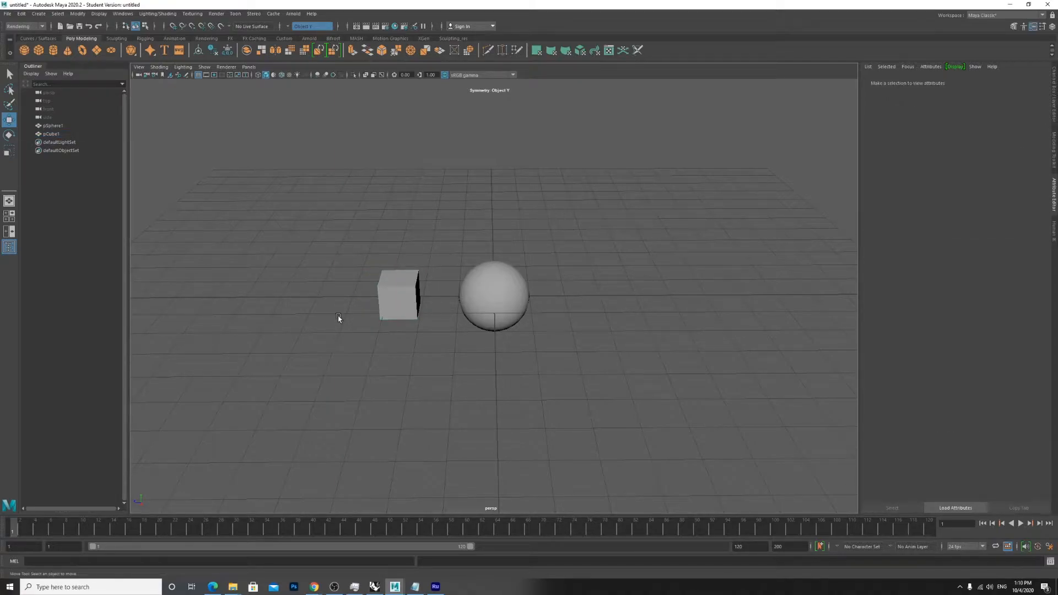
pyautogui.scroll(4, 331, 317)
pyautogui.moveTo(312, 327)
pyautogui.keyDown('alt'); pyautogui.mouseDown()
pyautogui.moveTo(368, 324)
pyautogui.moveTo(329, 323)
pyautogui.mouseUp(); pyautogui.keyUp('alt')
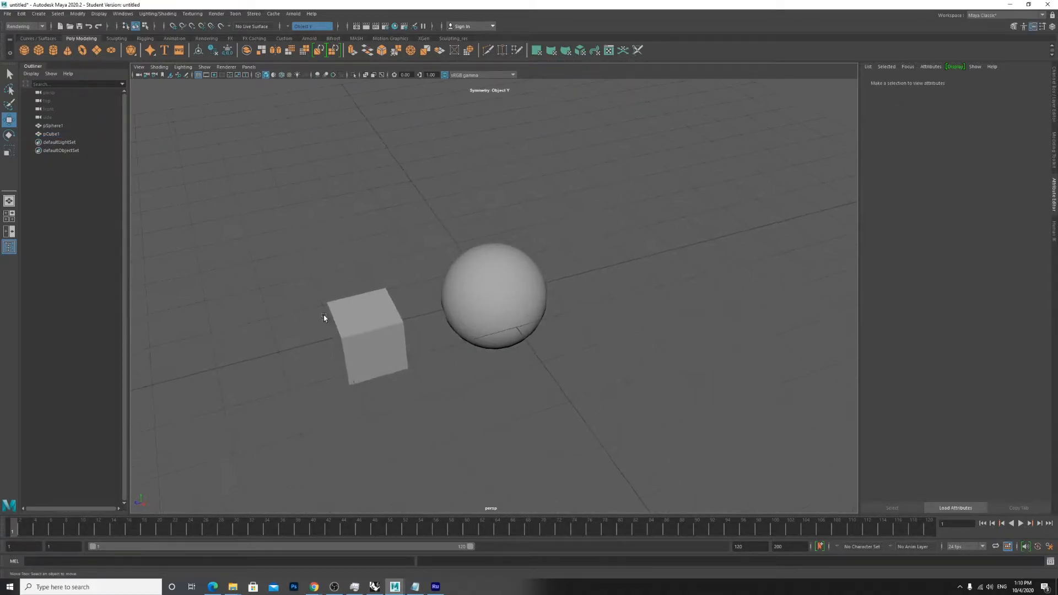
# Create a polygon cylinder, move it to the side of the sphere opposite the cube, and deselect it
pyautogui.click(43, 14)
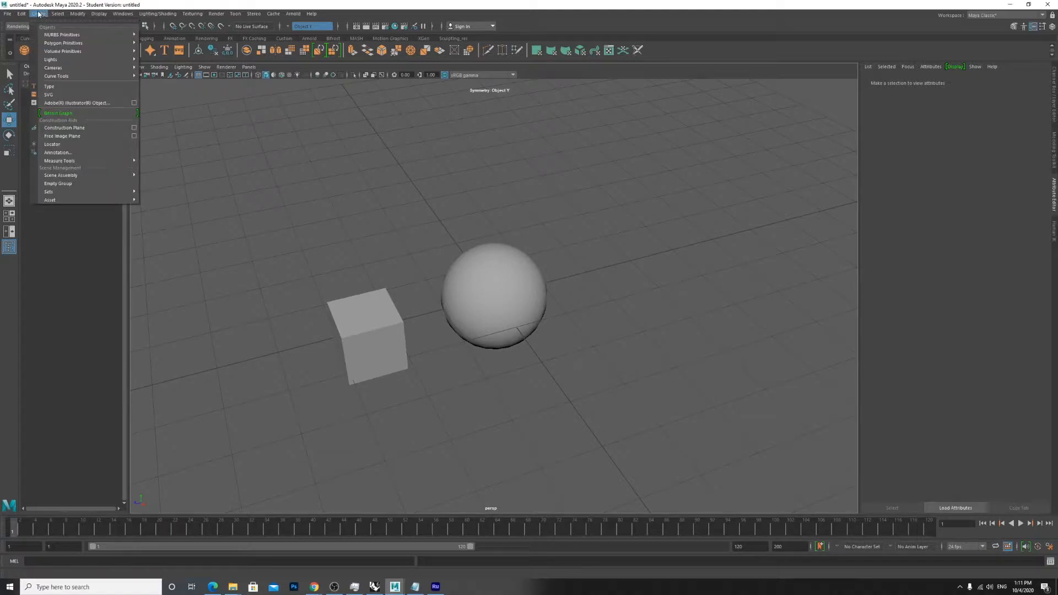
pyautogui.moveTo(83, 43)
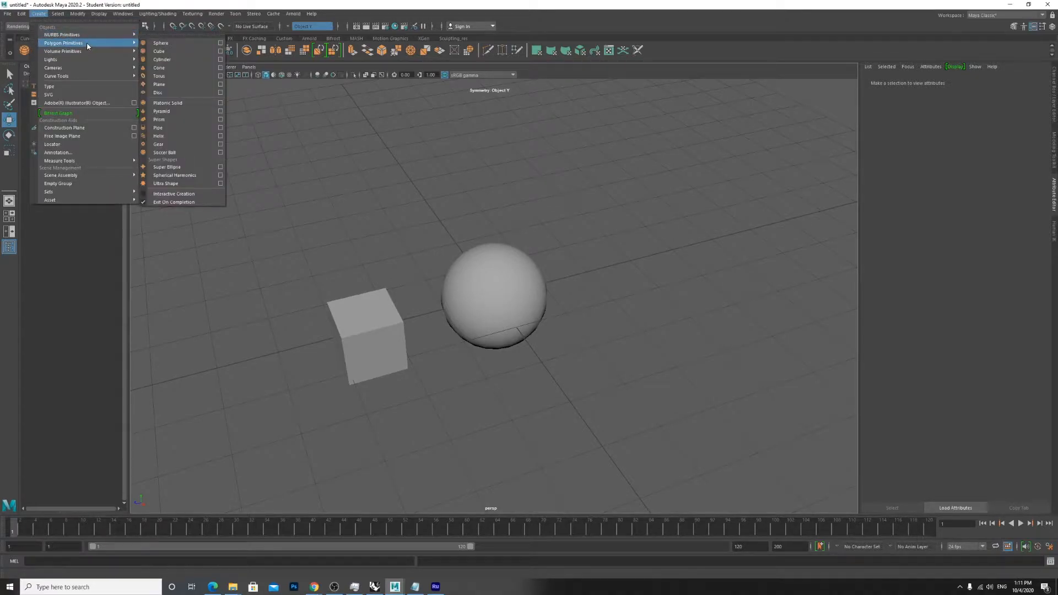
pyautogui.click(174, 59)
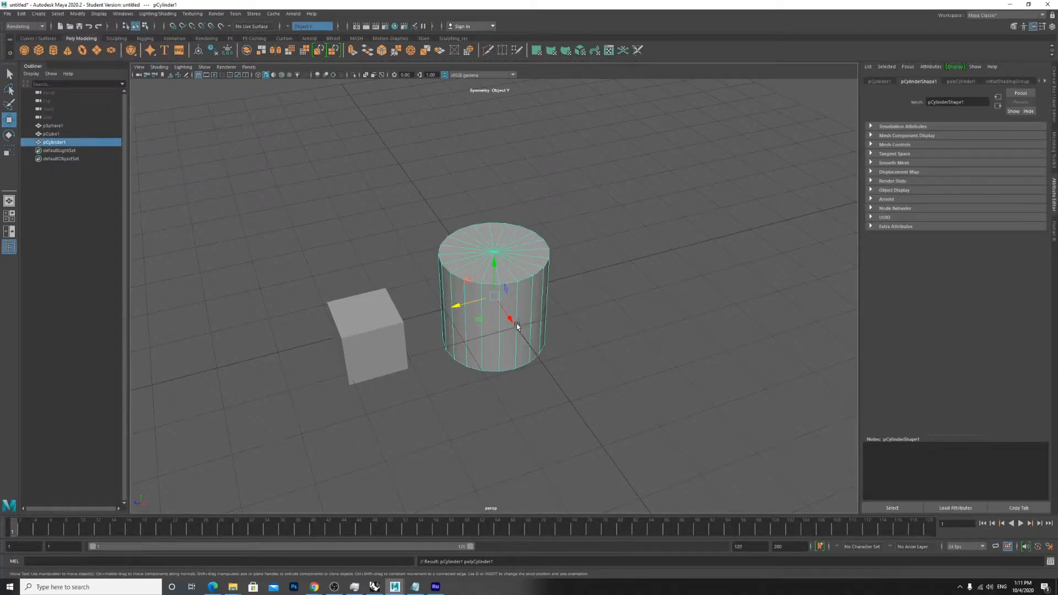
pyautogui.moveTo(459, 307); pyautogui.dragTo(591, 278)
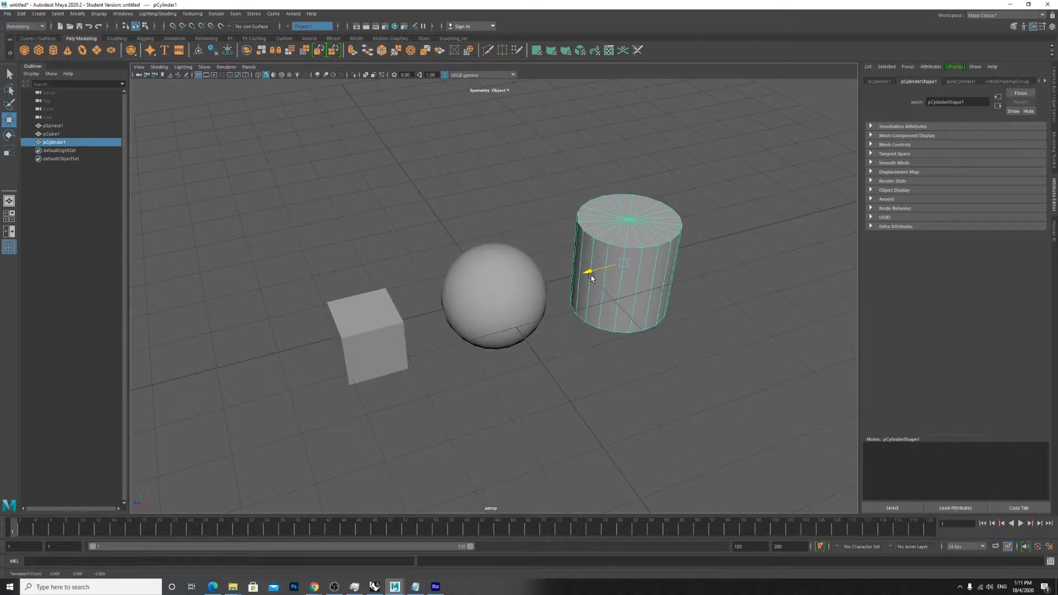
pyautogui.click(444, 402)
pyautogui.keyDown('alt'); pyautogui.moveTo(485, 371); pyautogui.dragTo(547, 371); pyautogui.keyUp('alt')
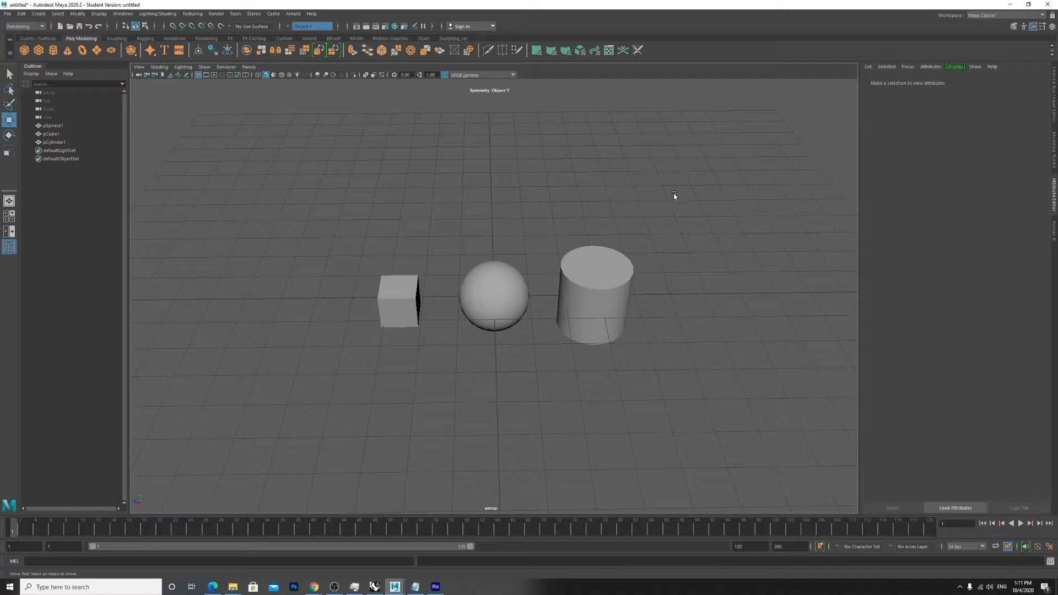
# Select the cylinder, sphere and cube together in the viewport, then remove the cube and cylinder from the selection
pyautogui.click(606, 278)
pyautogui.keyDown('shift'); pyautogui.click(506, 283); pyautogui.keyUp('shift')
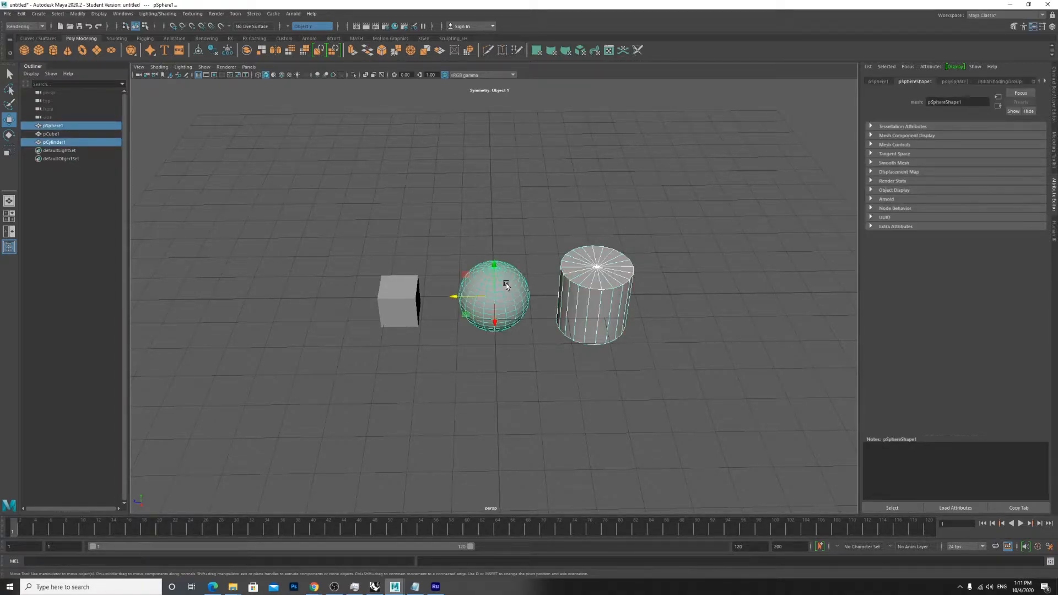
pyautogui.keyDown('shift'); pyautogui.click(400, 293); pyautogui.keyUp('shift')
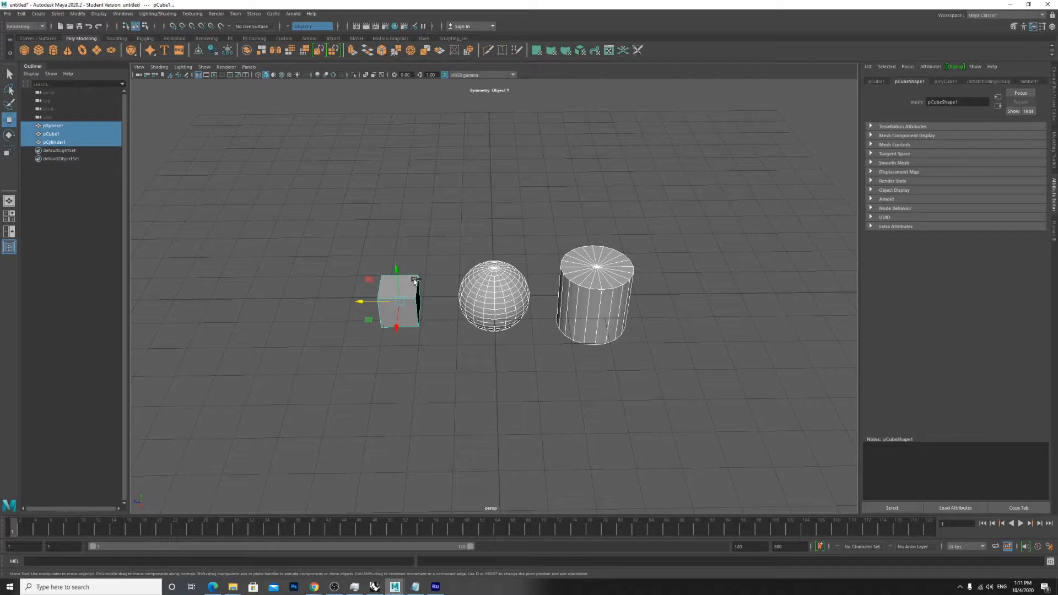
pyautogui.keyDown('shift'); pyautogui.click(414, 281); pyautogui.keyUp('shift')
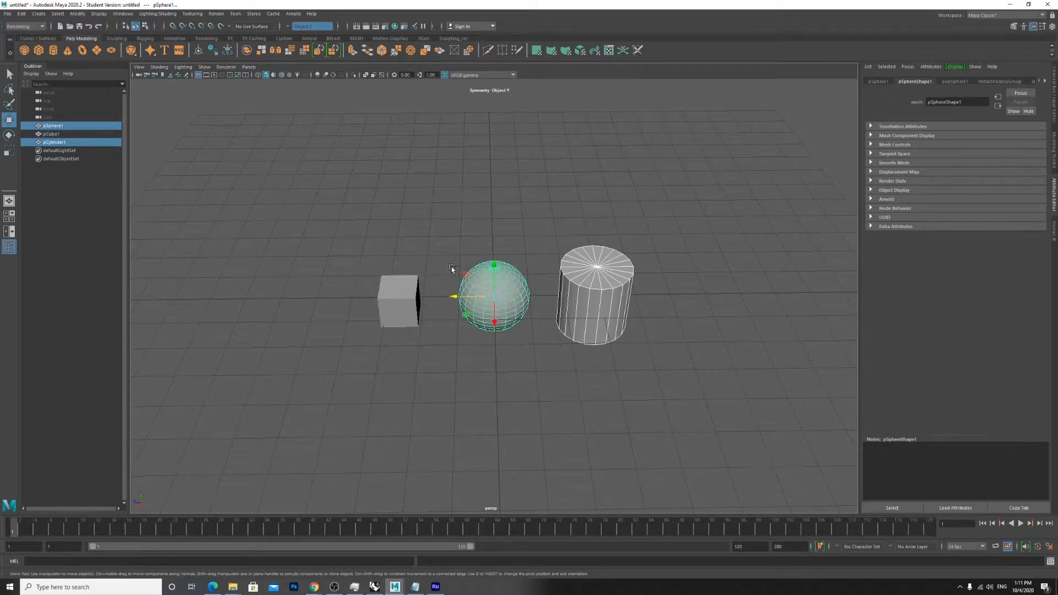
pyautogui.keyDown('shift'); pyautogui.click(601, 274); pyautogui.keyUp('shift')
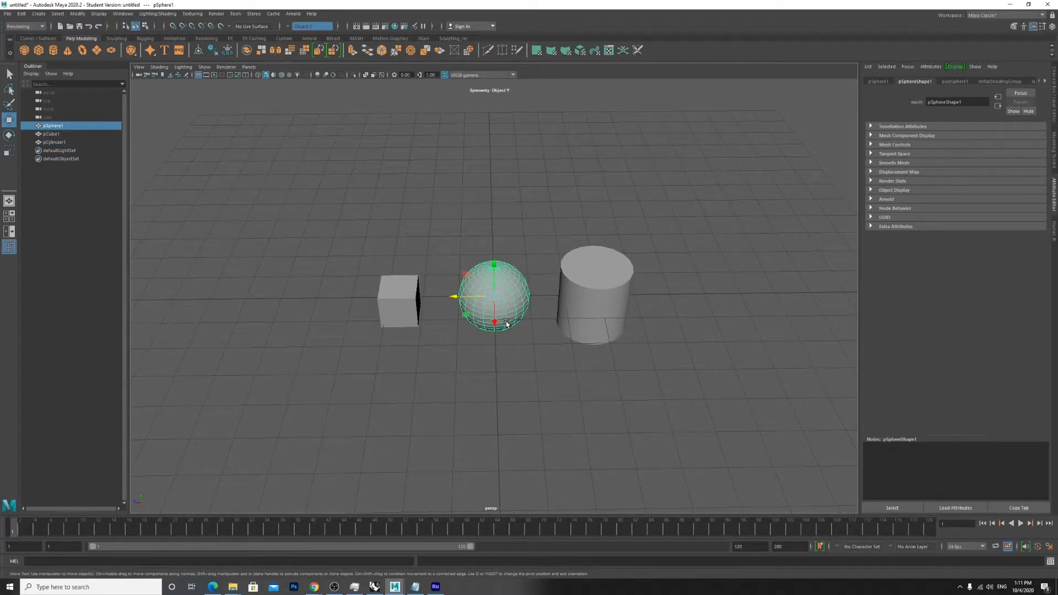
# Select the sphere and cylinder with one marquee around both, then clear the selection
pyautogui.click(509, 382)
pyautogui.moveTo(735, 157); pyautogui.dragTo(443, 403)
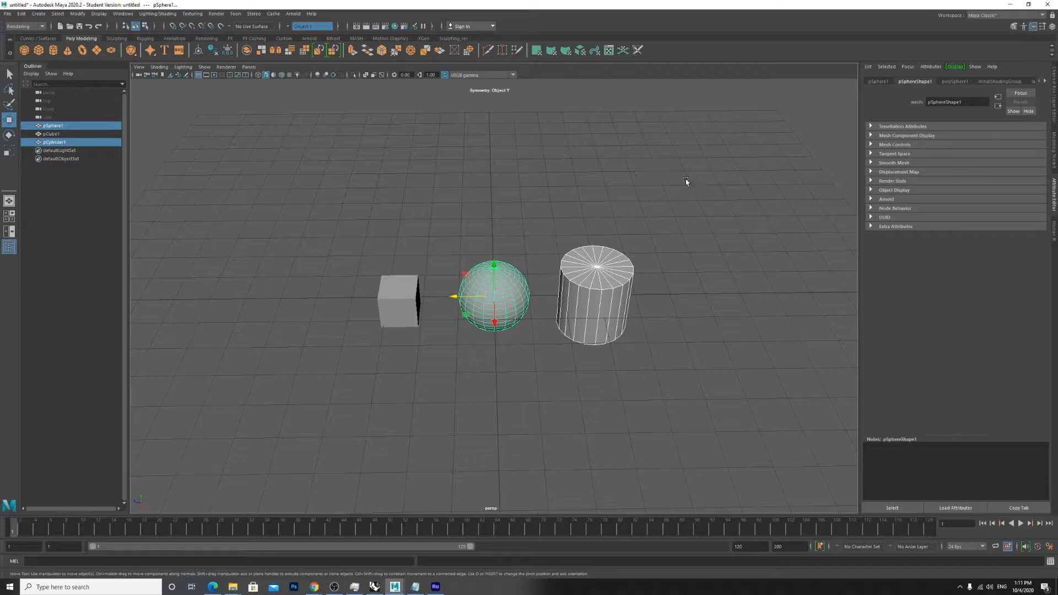
pyautogui.click(322, 286)
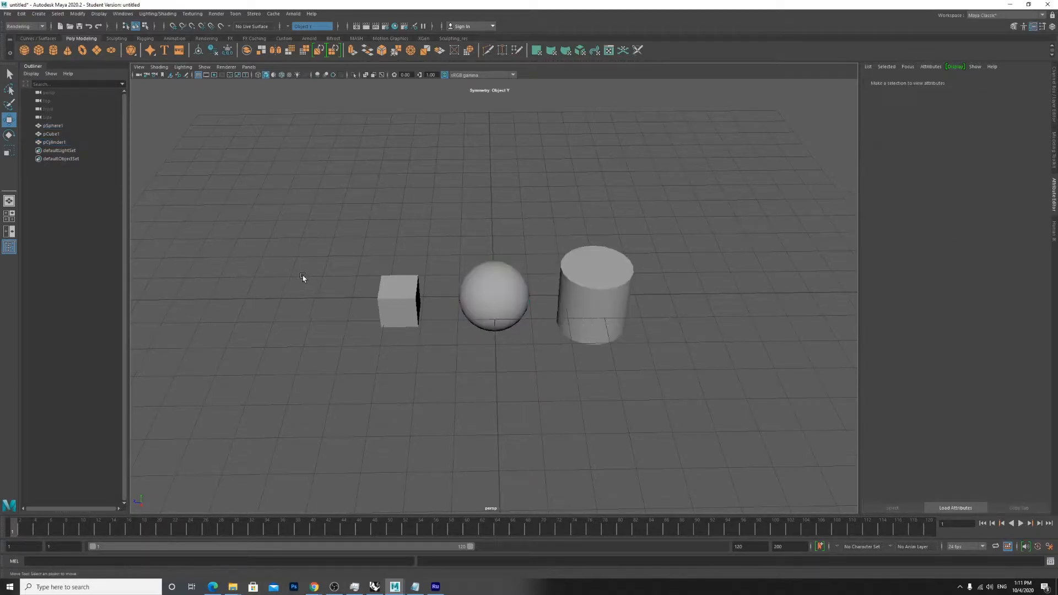
# Add the sphere, cube and cylinder to one selection by name, then drop the cylinder and the cube from it
pyautogui.click(53, 126)
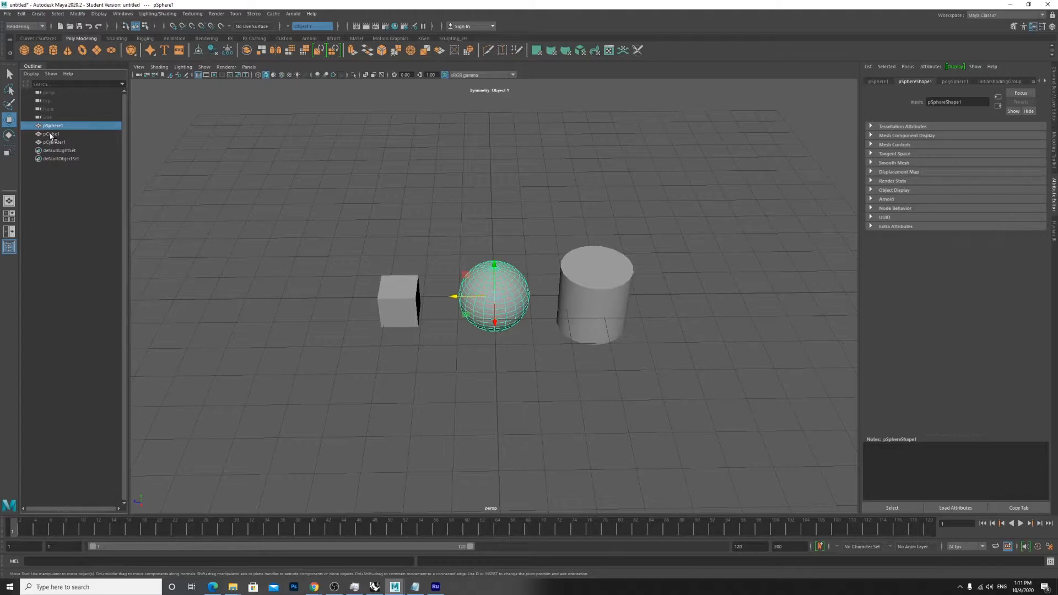
pyautogui.keyDown('ctrl'); pyautogui.click(52, 134); pyautogui.keyUp('ctrl')
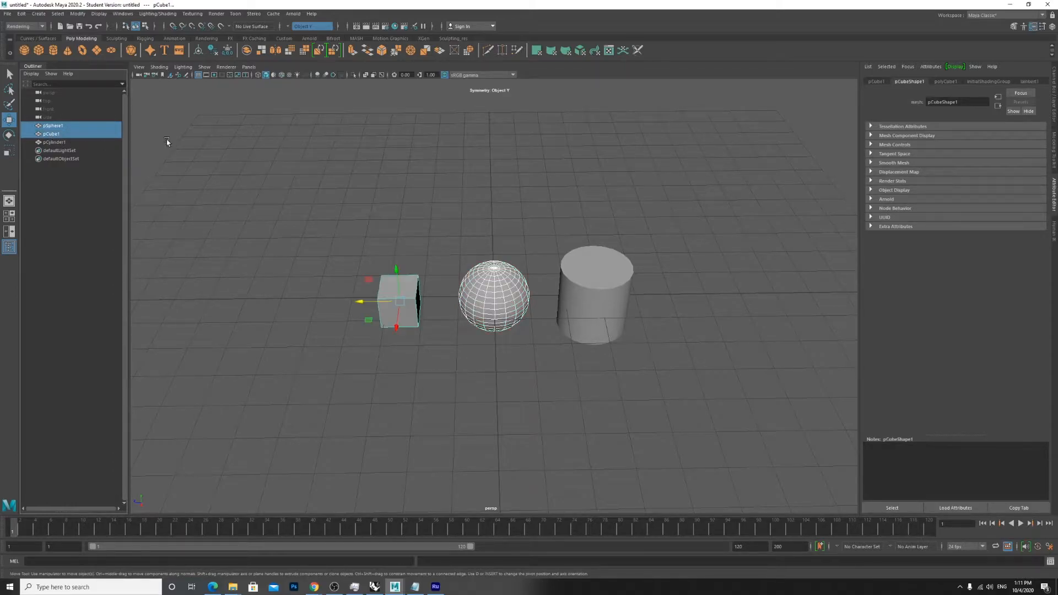
pyautogui.keyDown('ctrl'); pyautogui.click(53, 142); pyautogui.keyUp('ctrl')
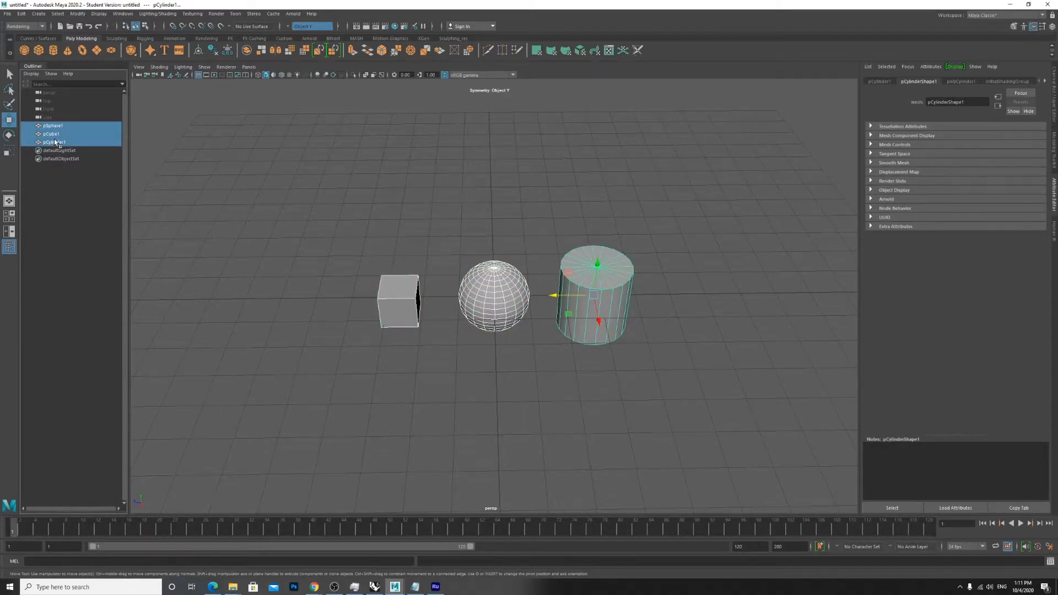
pyautogui.keyDown('ctrl'); pyautogui.click(51, 142); pyautogui.keyUp('ctrl')
pyautogui.keyDown('ctrl'); pyautogui.click(52, 134); pyautogui.keyUp('ctrl')
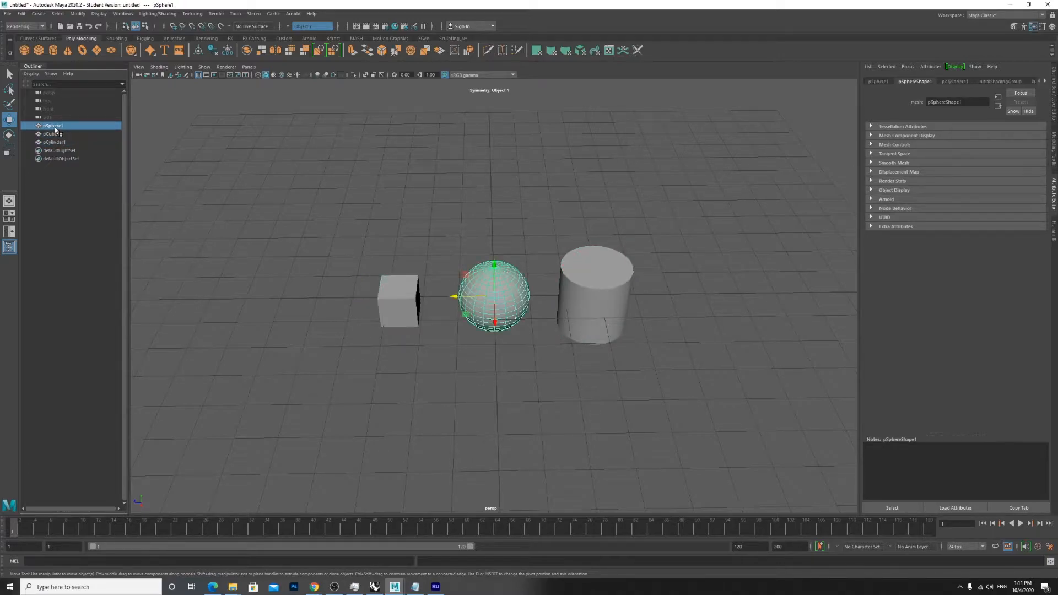
# Select the cube, sphere and cylinder one at a time by name, finishing with the sphere selected
pyautogui.click(61, 133)
pyautogui.click(61, 125)
pyautogui.click(55, 142)
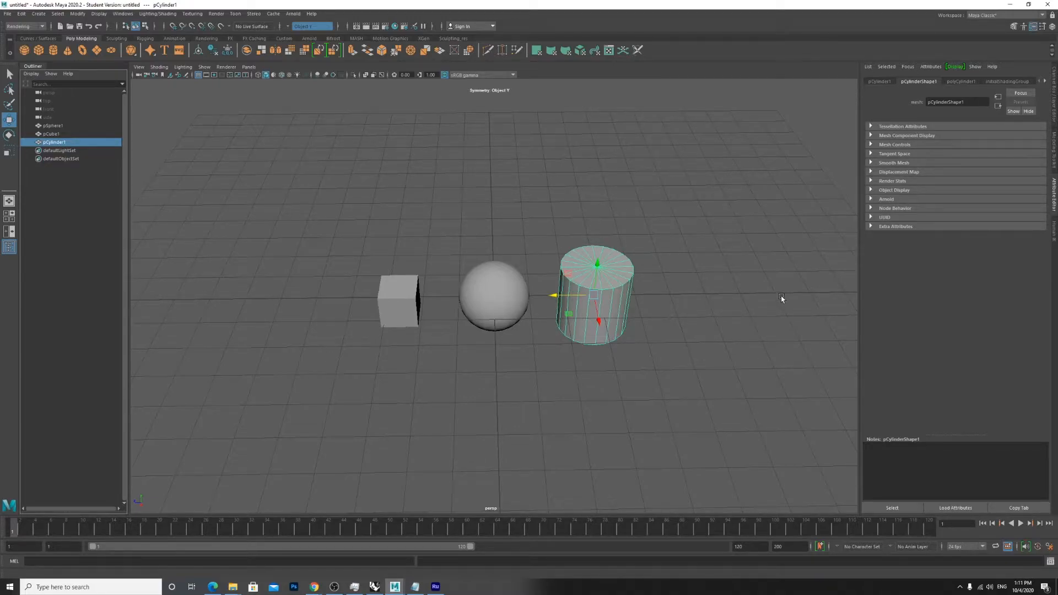
pyautogui.click(51, 126)
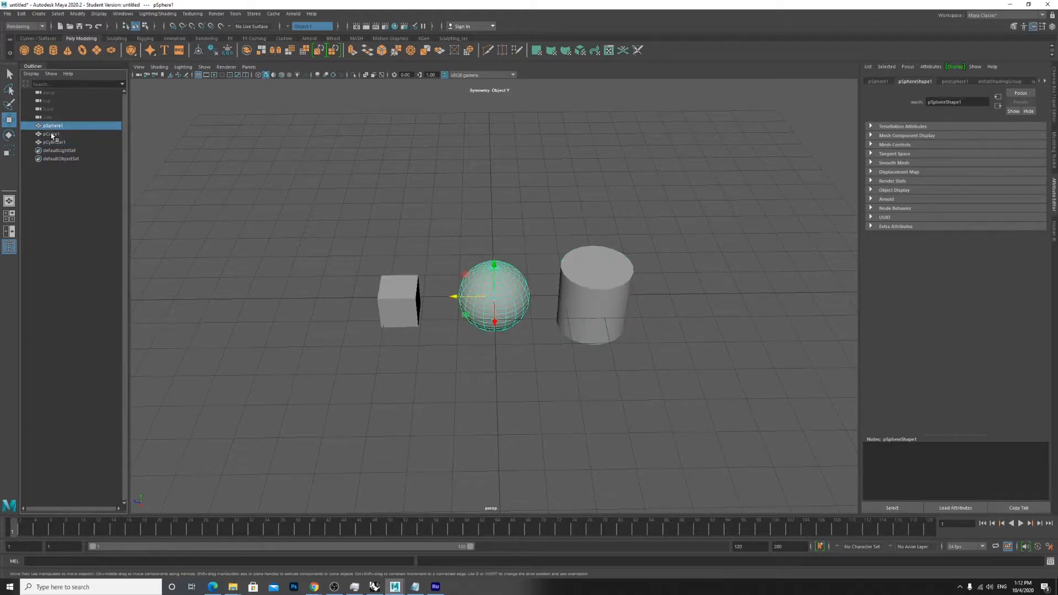
# Activate the Rotate tool on the cube and compare its manipulator on the sphere and the cylinder
pyautogui.click(51, 134)
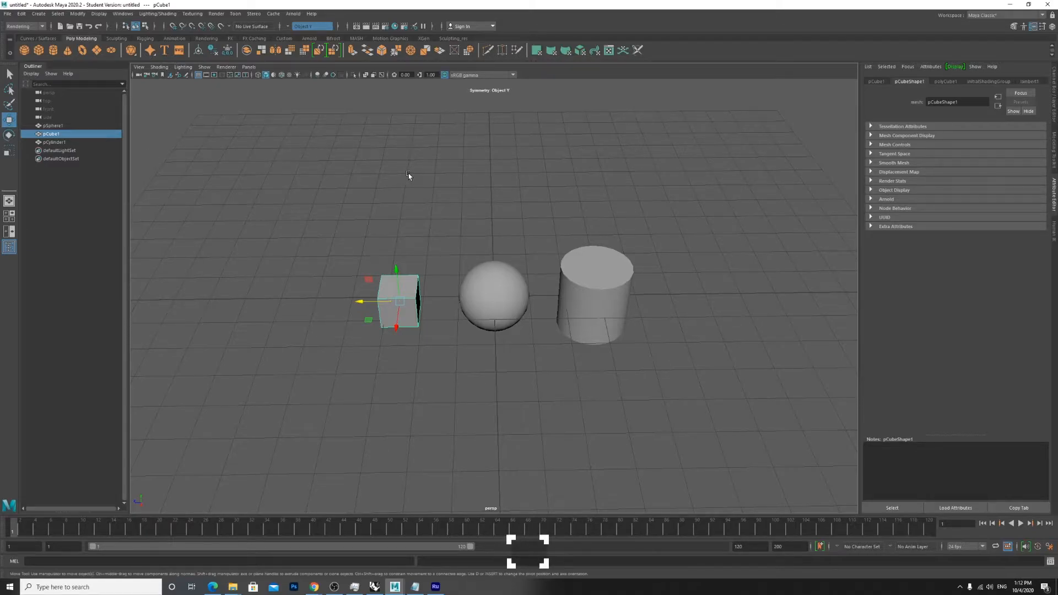
pyautogui.press('e')
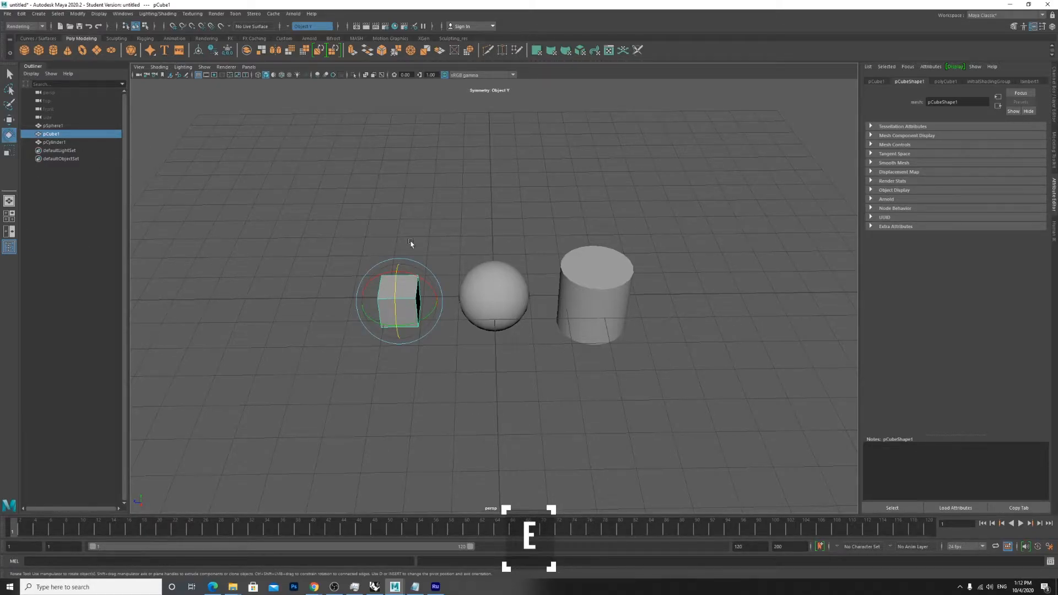
pyautogui.click(503, 292)
pyautogui.click(596, 294)
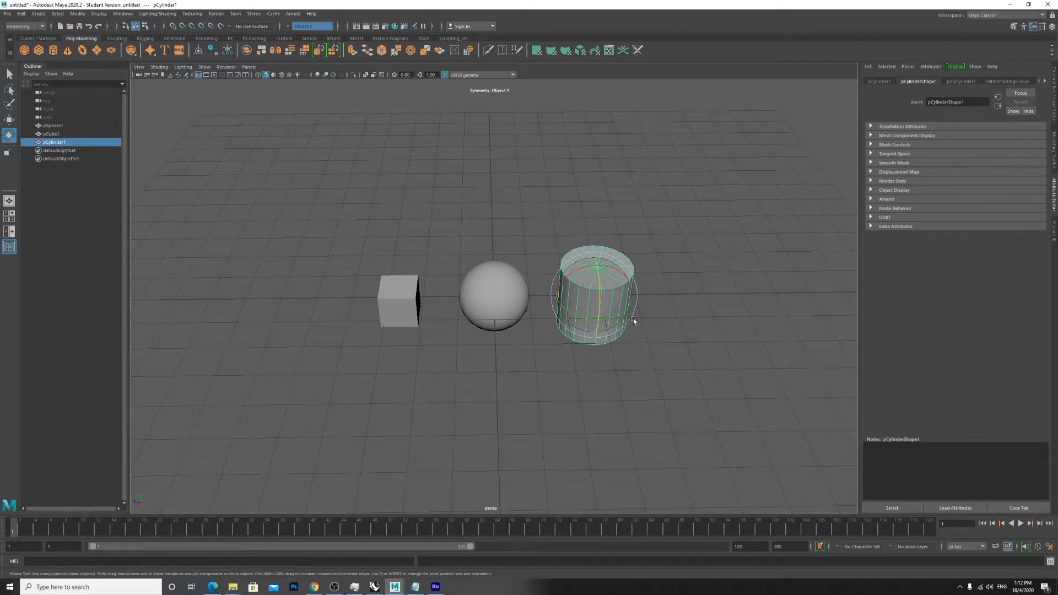
# Rotate the sphere so its pole tilts toward the cube, and tilt the cylinder about its Z axis
pyautogui.click(472, 300)
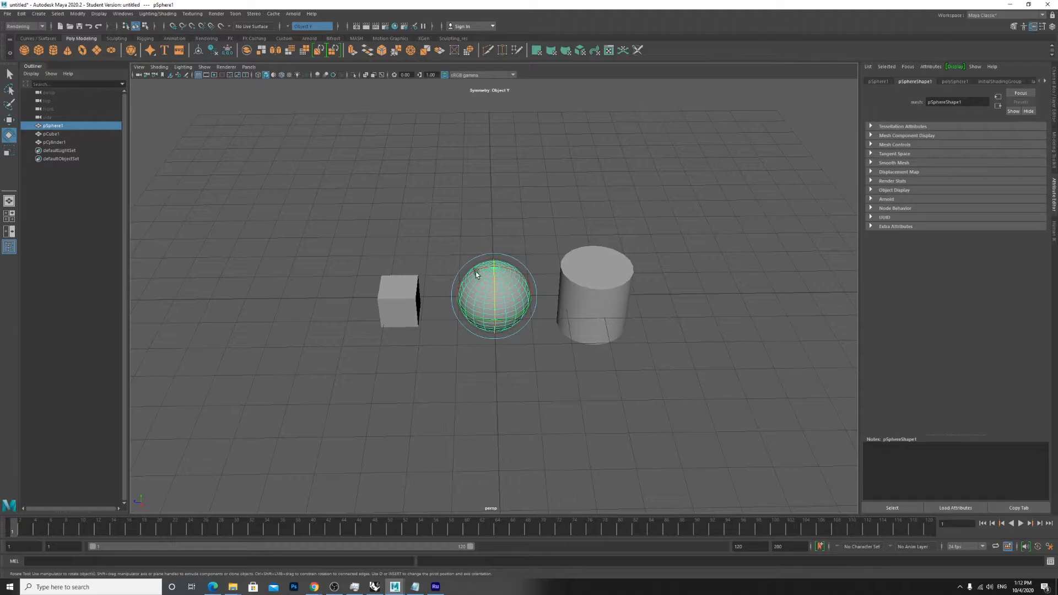
pyautogui.scroll(6, 481, 270)
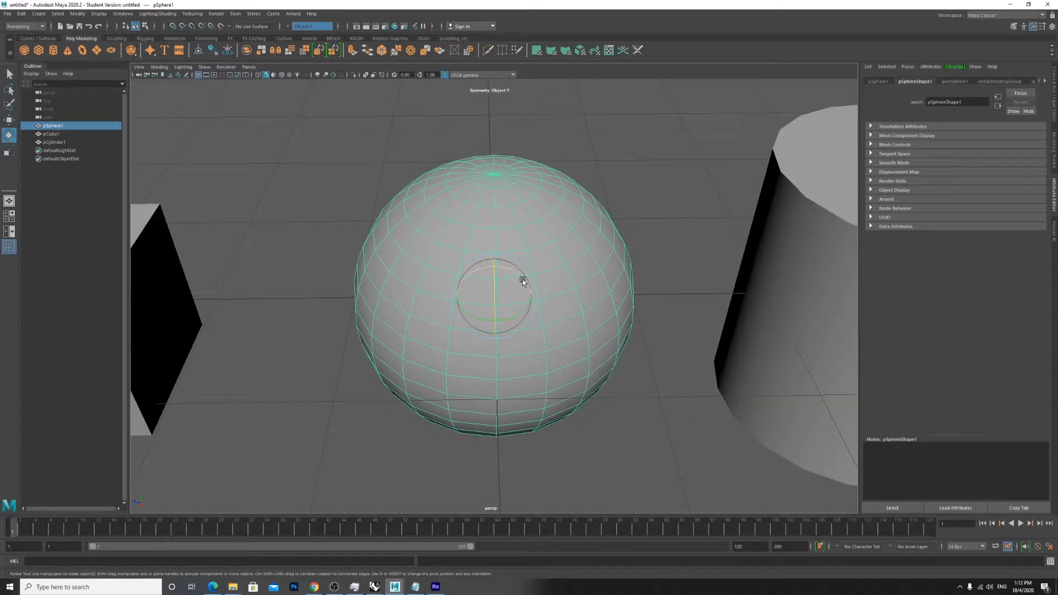
pyautogui.moveTo(522, 279); pyautogui.dragTo(499, 266)
pyautogui.scroll(-5, 380, 264)
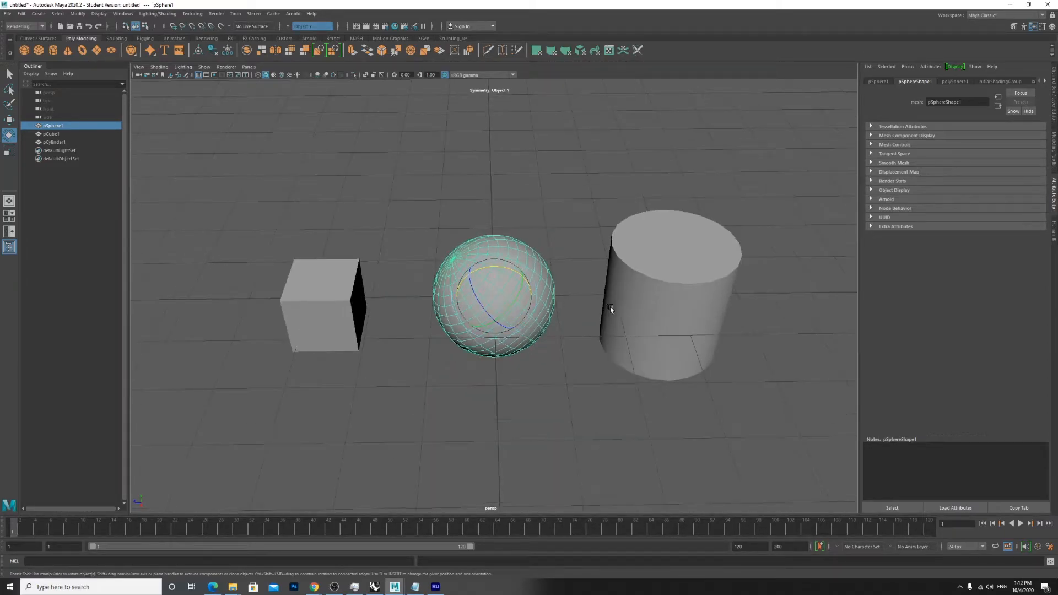
pyautogui.click(669, 303)
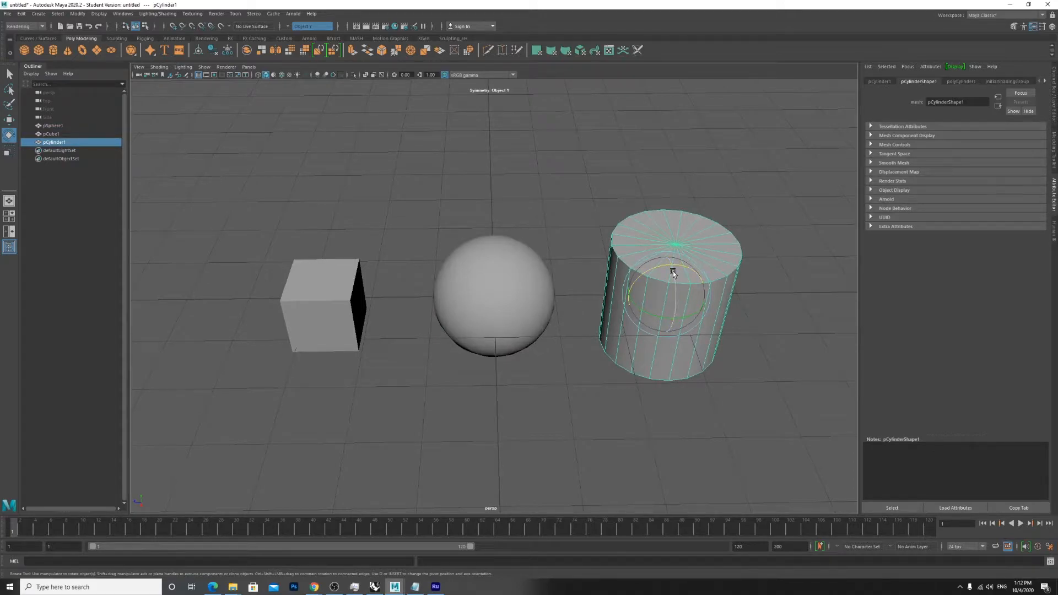
pyautogui.moveTo(675, 278)
pyautogui.mouseDown()
pyautogui.moveTo(676, 335)
pyautogui.moveTo(664, 247)
pyautogui.moveTo(668, 306)
pyautogui.moveTo(668, 267)
pyautogui.mouseUp()
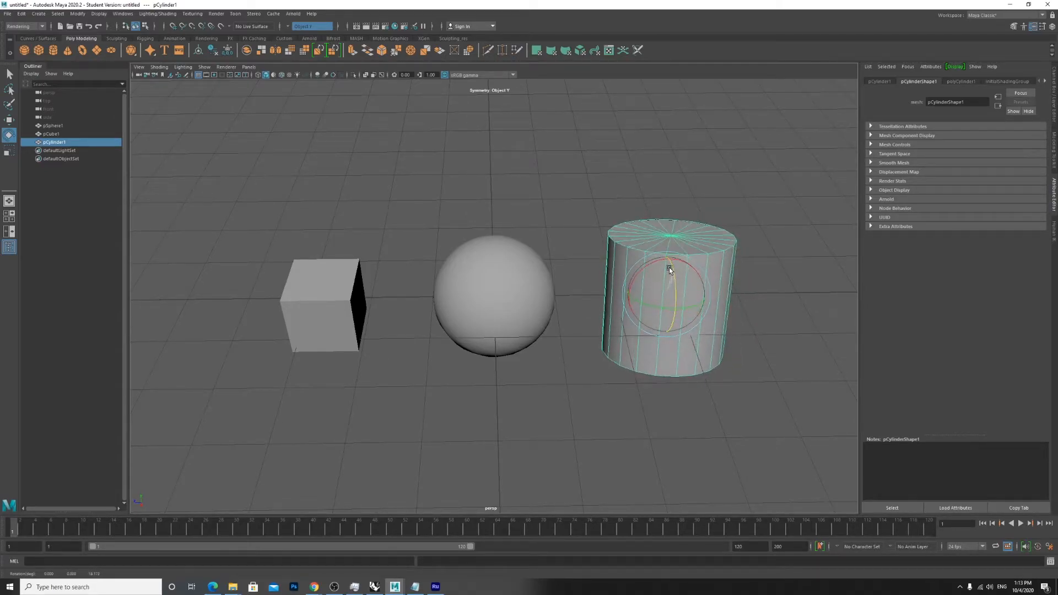
# Rotate the cube around several axes so it sits at an angle beside the sphere
pyautogui.click(344, 296)
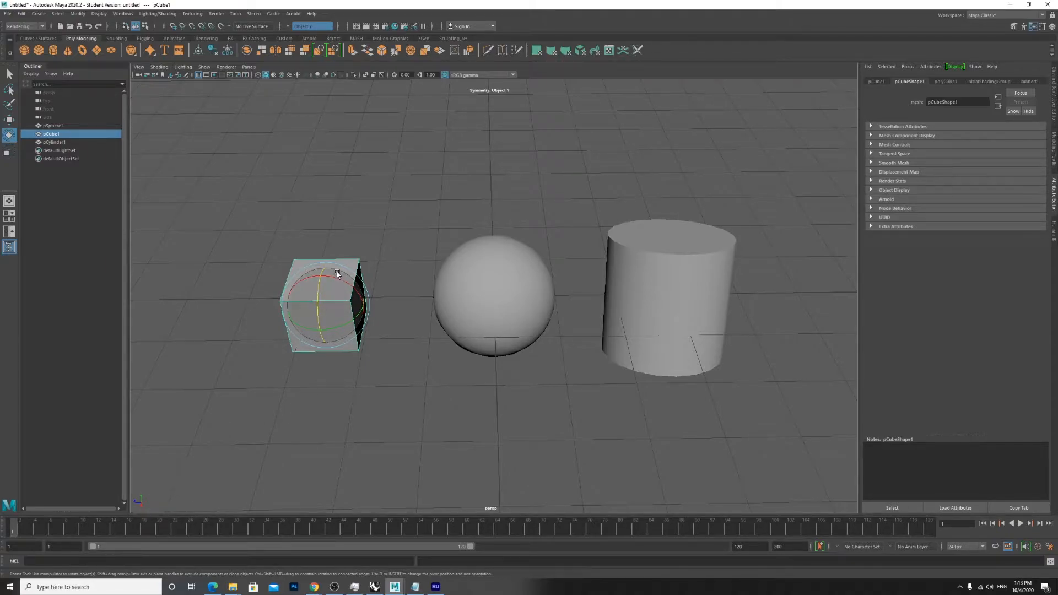
pyautogui.moveTo(296, 322); pyautogui.dragTo(307, 291)
pyautogui.scroll(4, 305, 281)
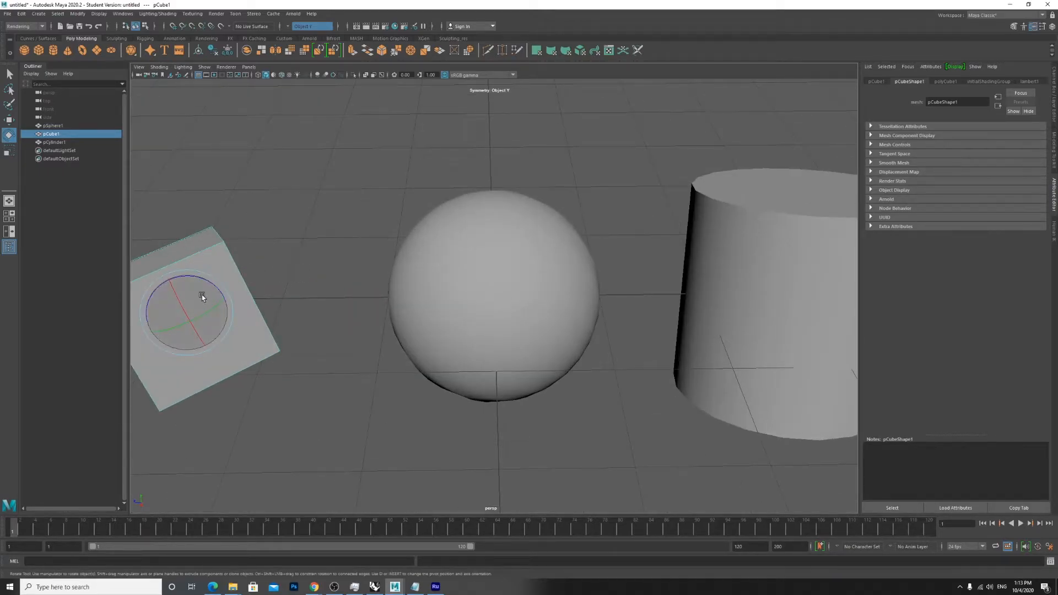
pyautogui.keyDown('alt'); pyautogui.moveTo(251, 299); pyautogui.dragTo(434, 301, button='middle'); pyautogui.keyUp('alt')
pyautogui.scroll(4, 348, 307)
pyautogui.moveTo(349, 307); pyautogui.dragTo(321, 314)
pyautogui.scroll(-5, 385, 300)
# Inspect the rotated objects from a low angle, frame them all in the viewport, and frame the sphere alone
pyautogui.keyDown('alt'); pyautogui.moveTo(463, 348); pyautogui.dragTo(461, 326); pyautogui.keyUp('alt')
pyautogui.scroll(-3, 273, 338)
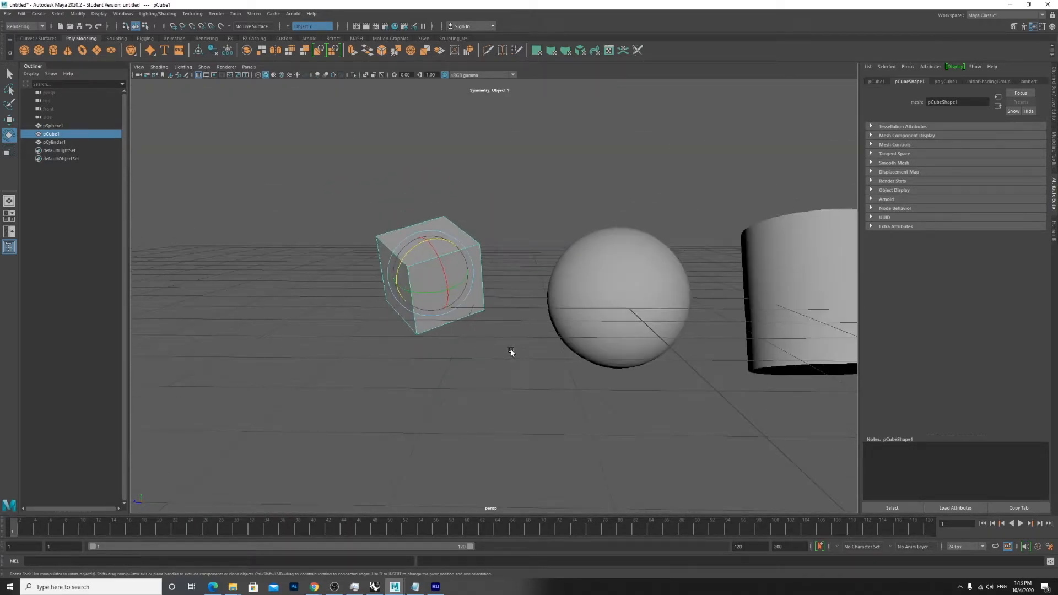
pyautogui.keyDown('alt'); pyautogui.moveTo(511, 352); pyautogui.dragTo(348, 349, button='middle'); pyautogui.keyUp('alt')
pyautogui.keyDown('alt'); pyautogui.moveTo(374, 354); pyautogui.dragTo(385, 359); pyautogui.keyUp('alt')
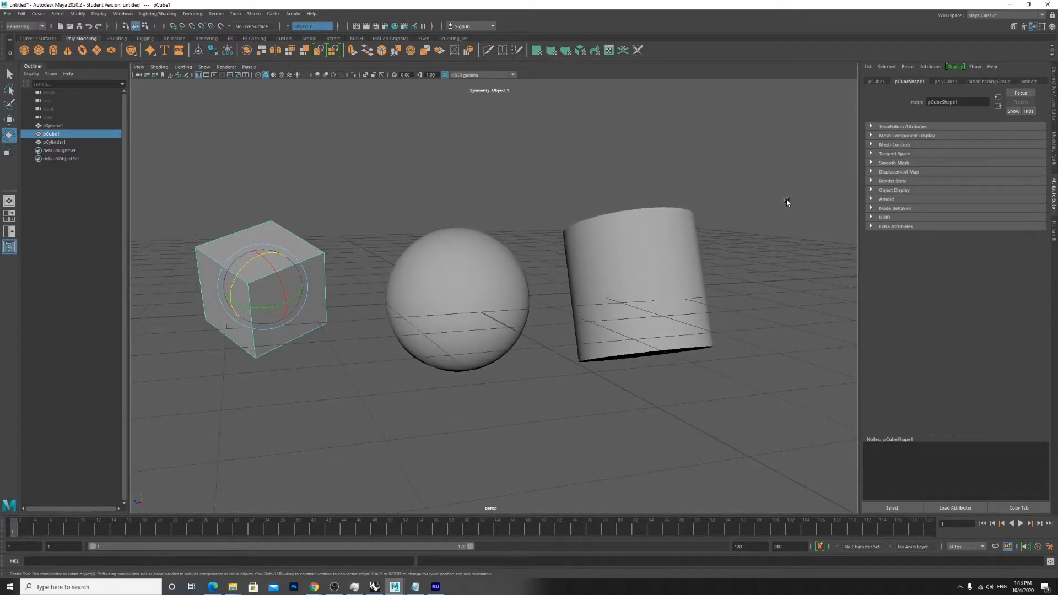
pyautogui.press('a')
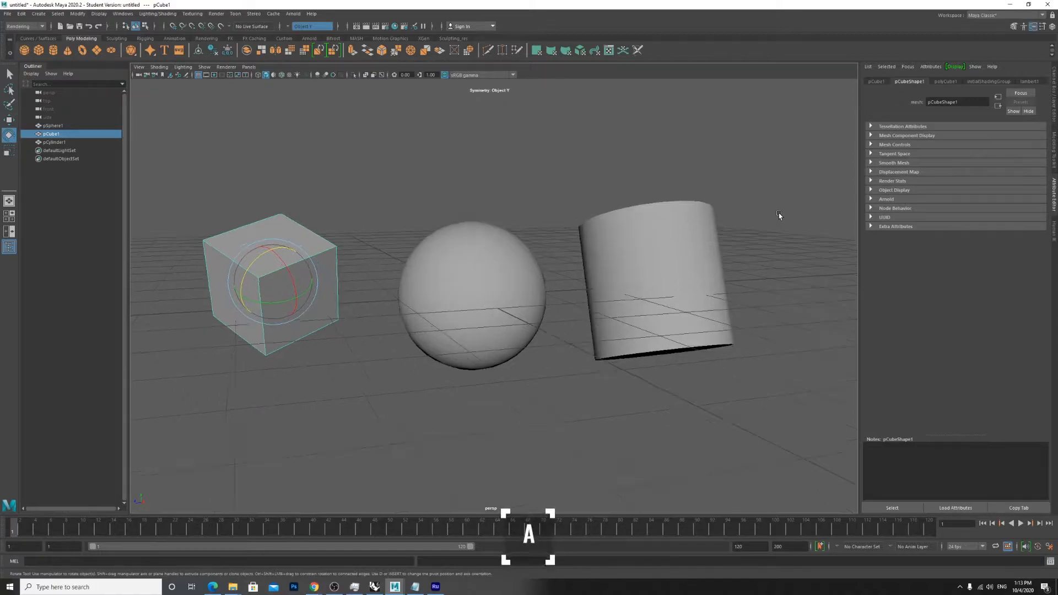
pyautogui.scroll(-3, 442, 323)
pyautogui.scroll(4, 472, 337)
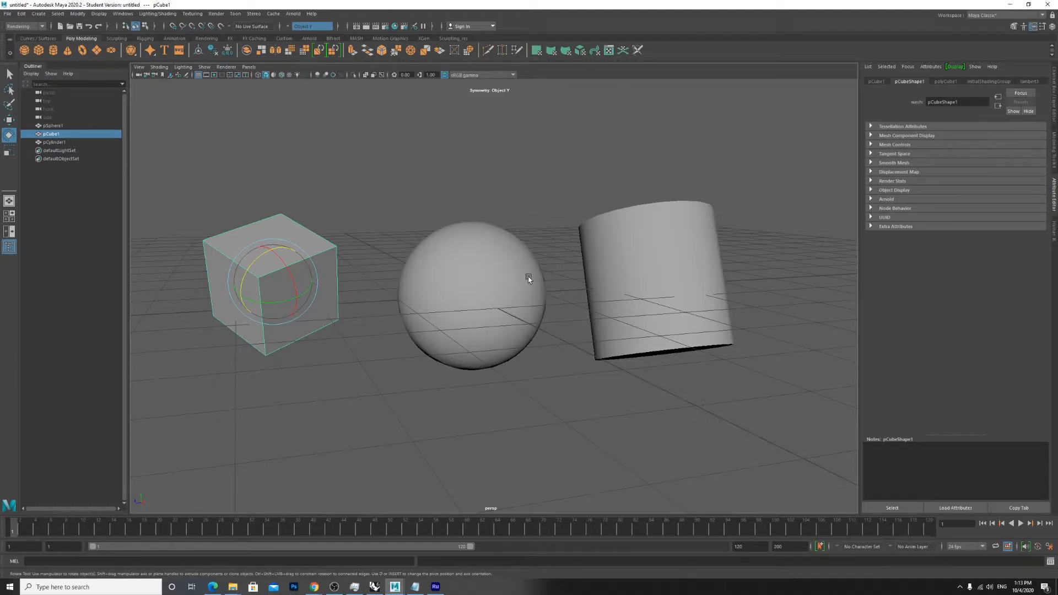
pyautogui.click(468, 284)
pyautogui.press('f')
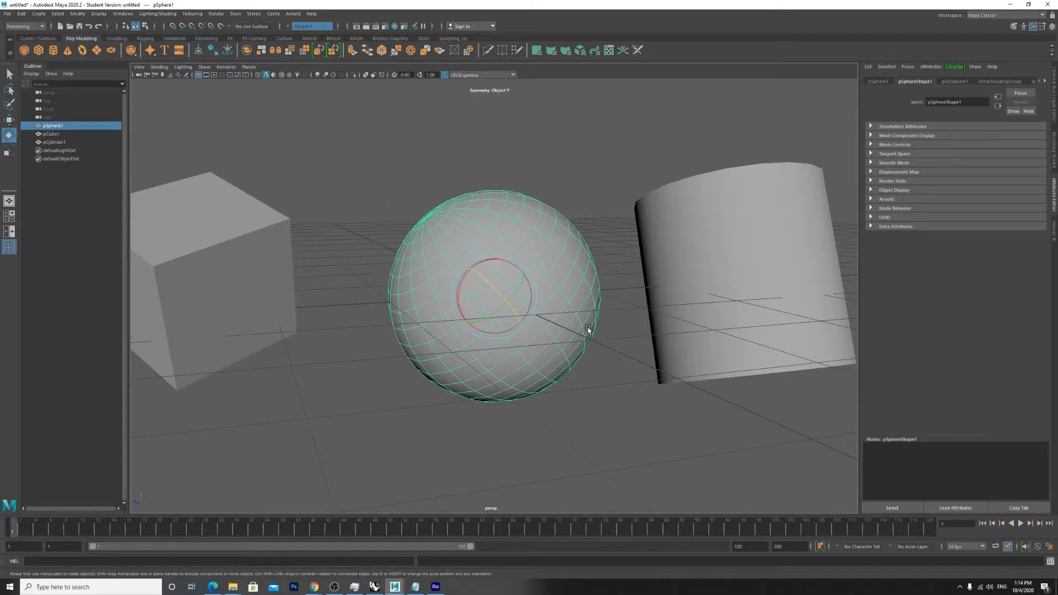
pyautogui.scroll(-3, 588, 329)
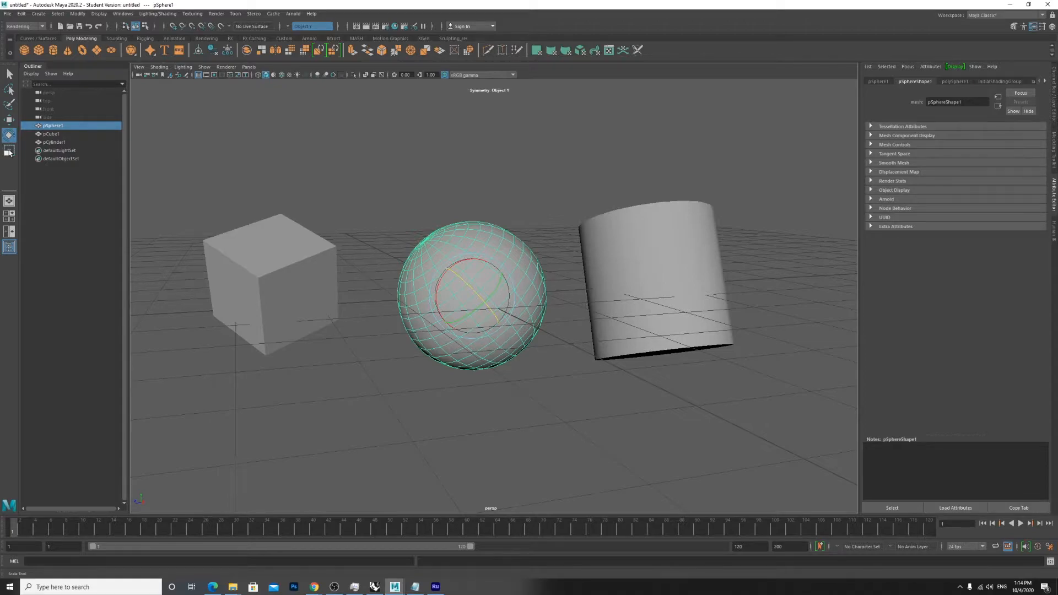
# Scale the sphere with the Scale tool, stretching it along its tilted pole axis into an egg-like ellipsoid
pyautogui.press('r')
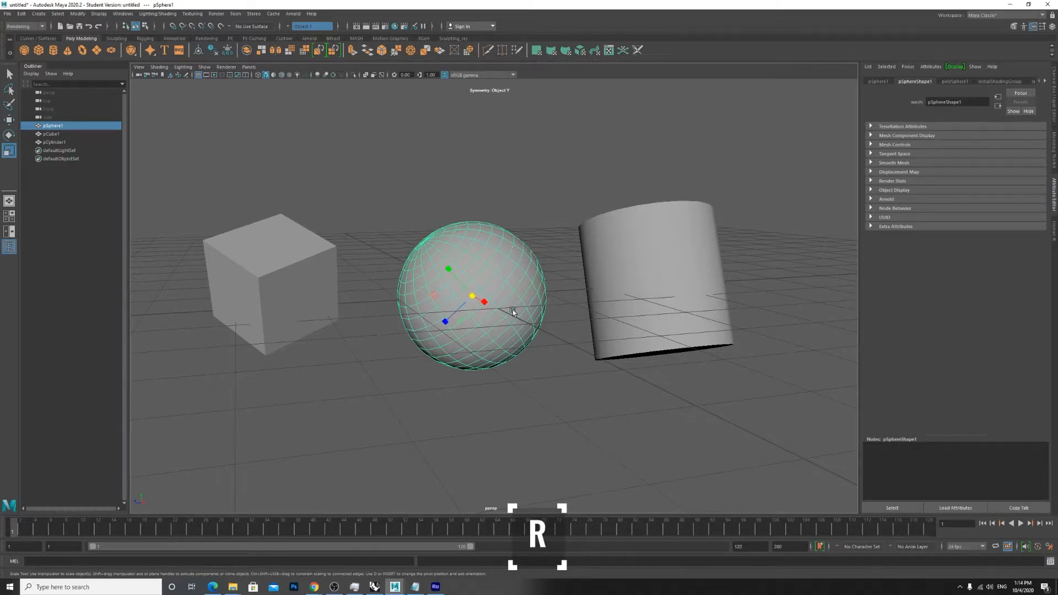
pyautogui.scroll(5, 469, 292)
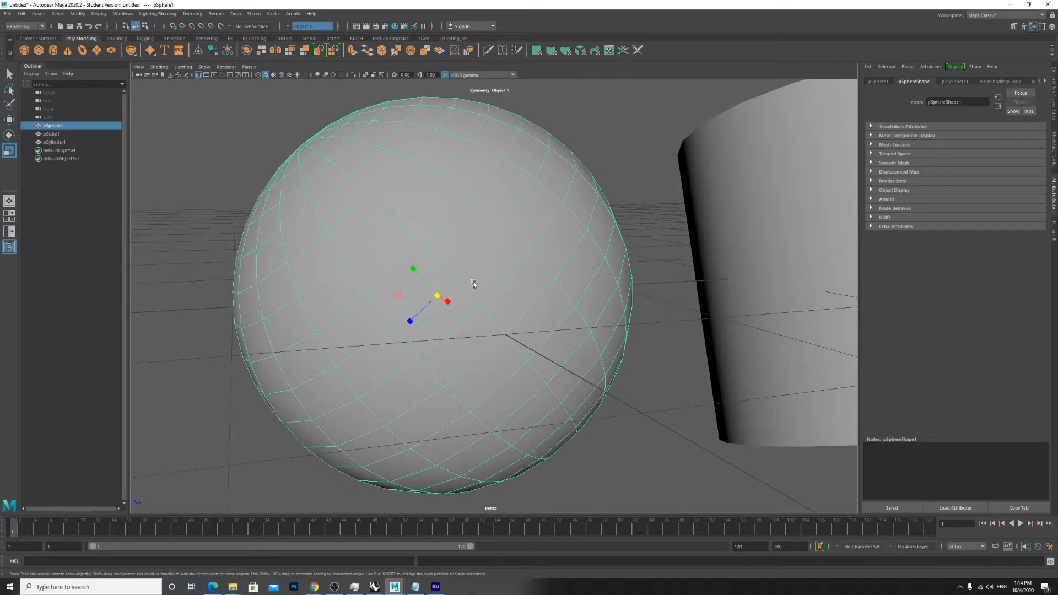
pyautogui.scroll(-5, 473, 282)
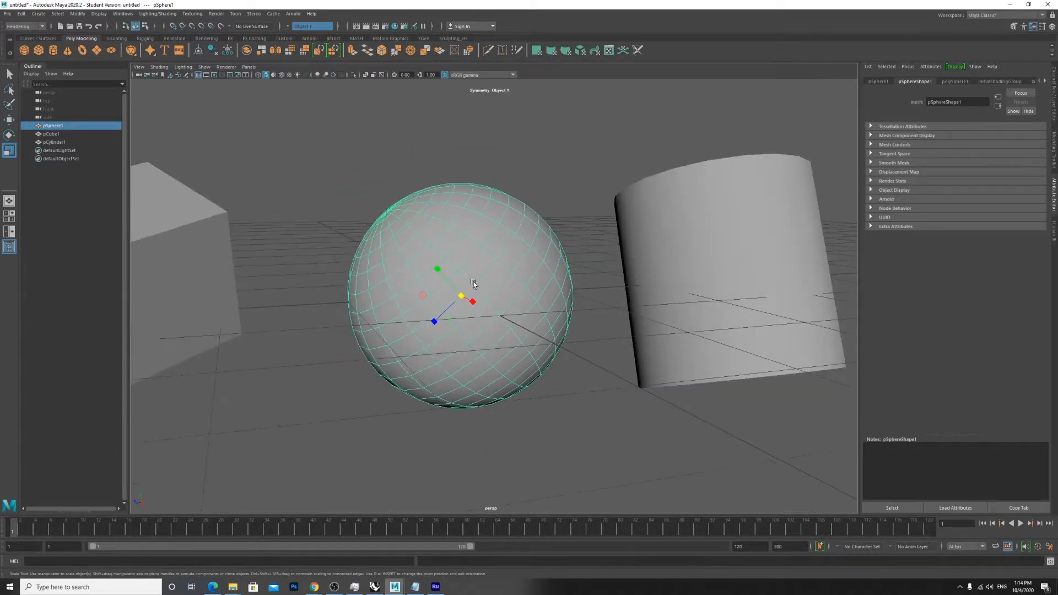
pyautogui.click(9, 150)
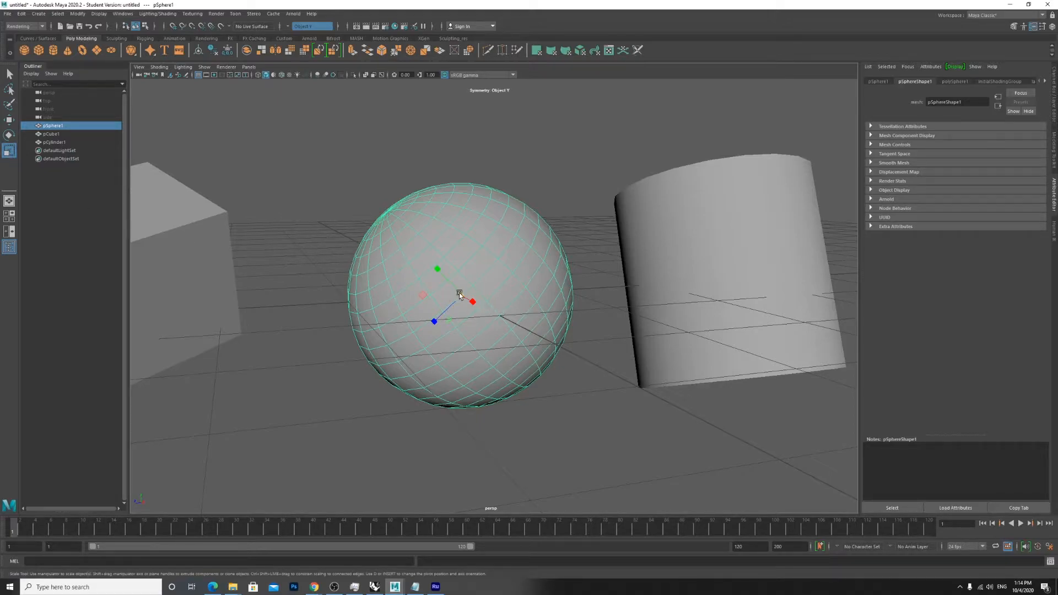
pyautogui.moveTo(460, 295); pyautogui.dragTo(425, 260)
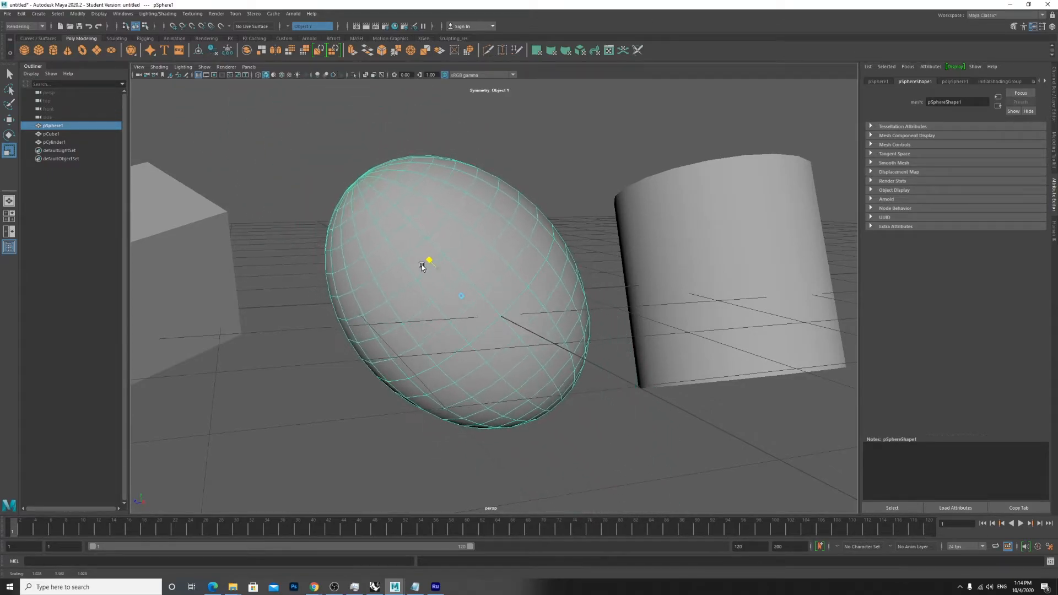
pyautogui.moveTo(472, 300); pyautogui.dragTo(439, 319)
pyautogui.keyDown('alt'); pyautogui.moveTo(438, 318); pyautogui.dragTo(405, 309, button='right'); pyautogui.keyUp('alt')
pyautogui.click(403, 306)
pyautogui.moveTo(399, 300); pyautogui.dragTo(347, 338)
pyautogui.scroll(2, 386, 300)
pyautogui.moveTo(331, 287); pyautogui.dragTo(390, 290)
# Scale the cylinder taller and wider along X, and cycle through the Move, Rotate and Scale tools on it
pyautogui.keyDown('alt'); pyautogui.moveTo(640, 308); pyautogui.dragTo(663, 284); pyautogui.keyUp('alt')
pyautogui.click(668, 314)
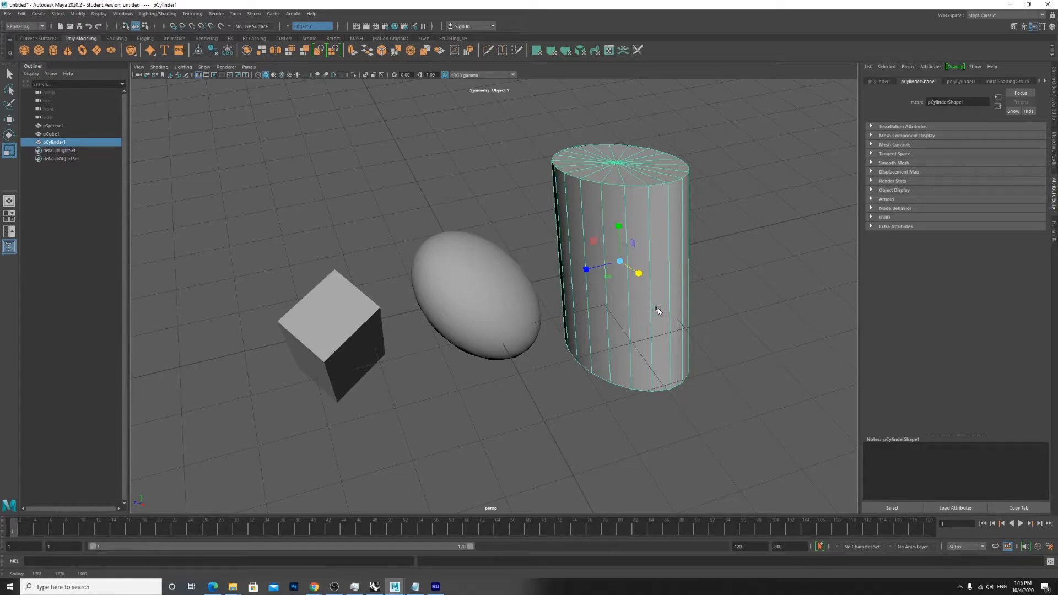
pyautogui.press('w')
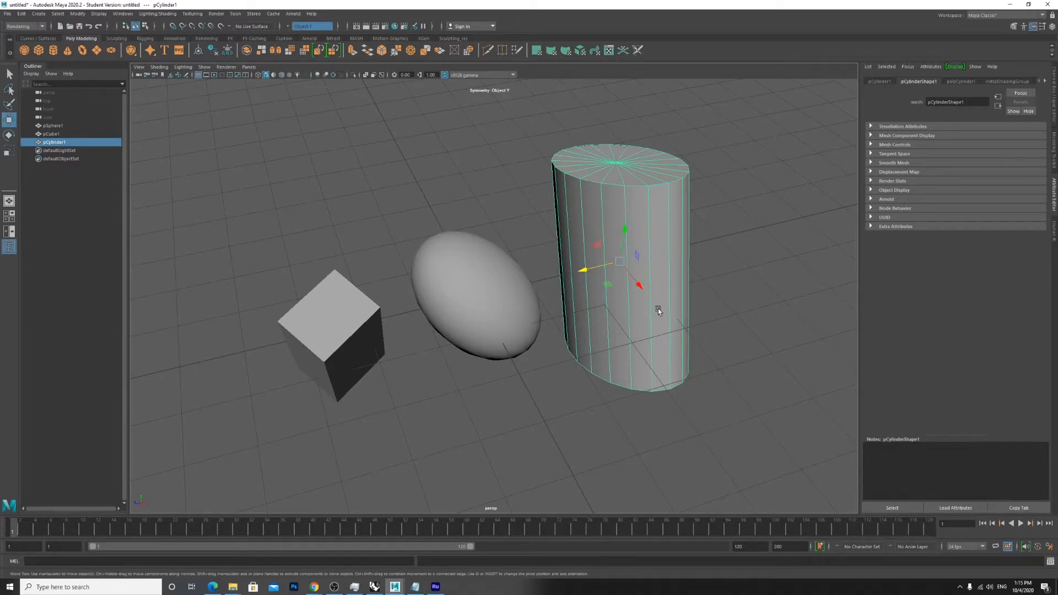
pyautogui.press('e')
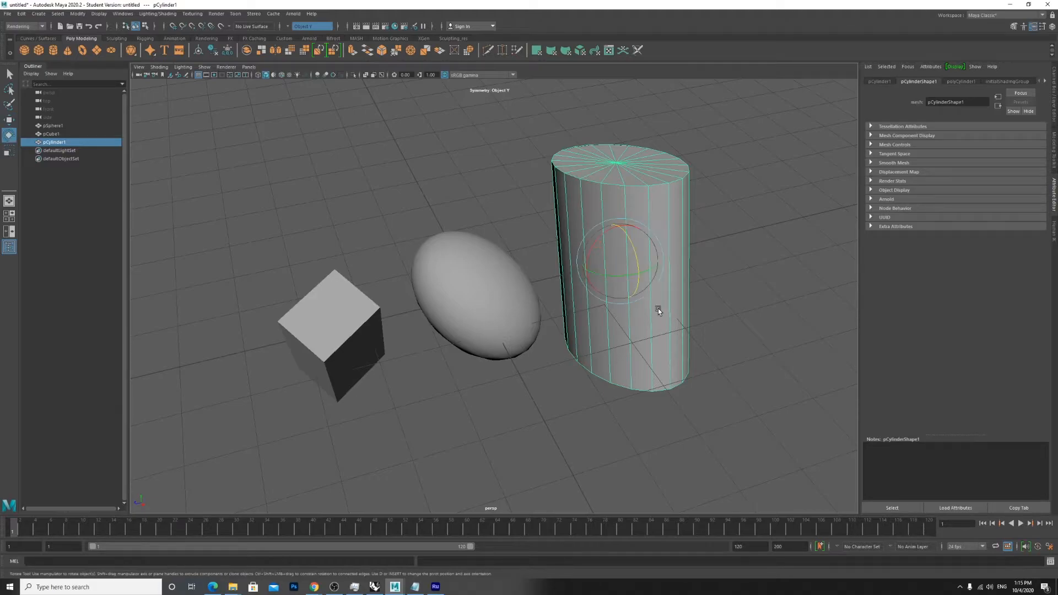
pyautogui.press('r')
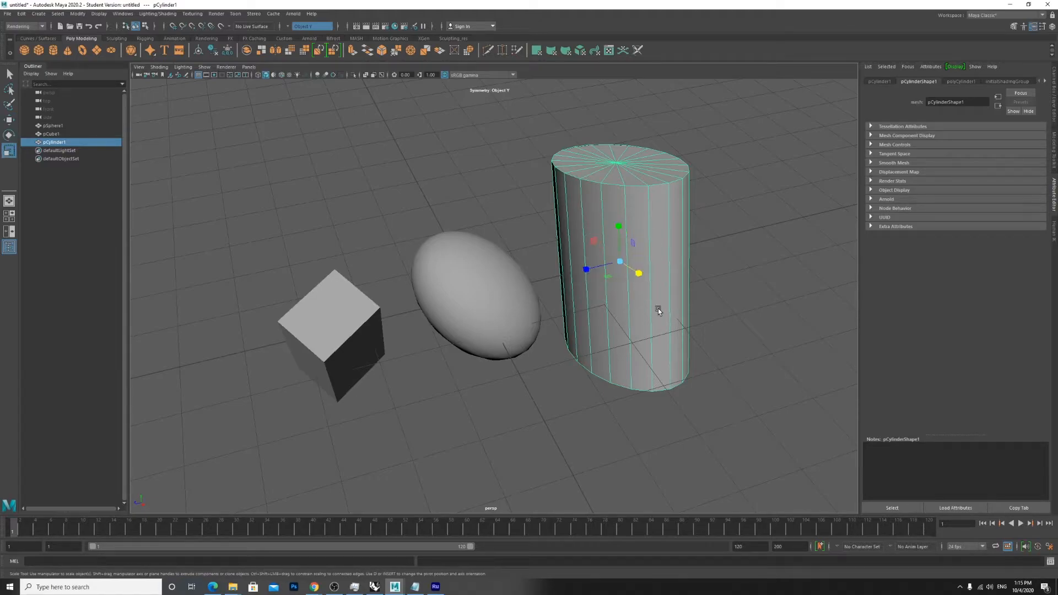
pyautogui.press('e')
pyautogui.press('r')
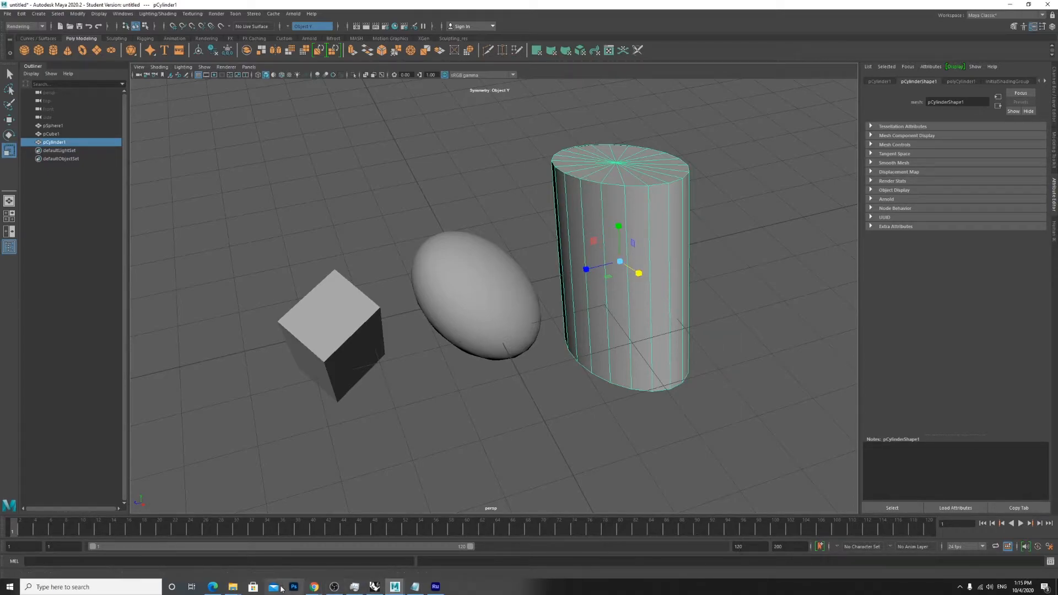
# Select the cube, ellipsoid and cylinder with one marquee and delete them all
pyautogui.click(345, 586)
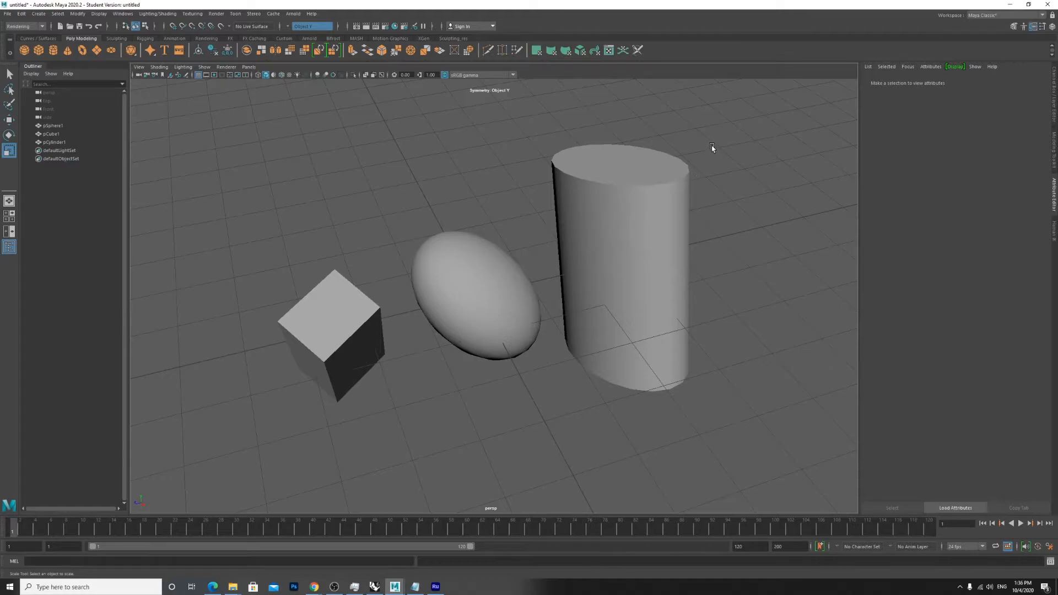
pyautogui.moveTo(757, 130); pyautogui.dragTo(231, 452)
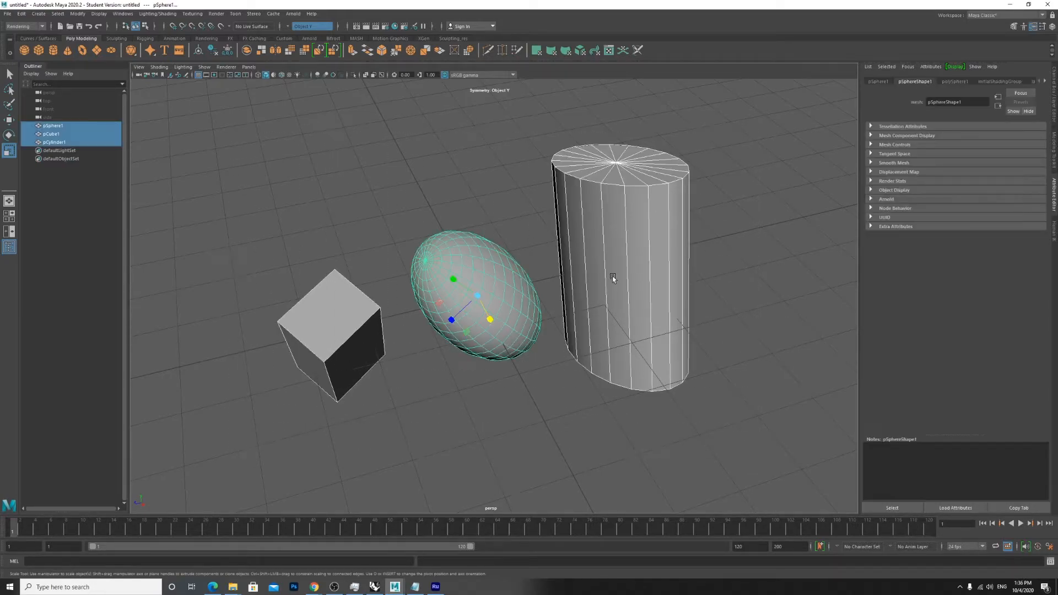
pyautogui.press('Delete')
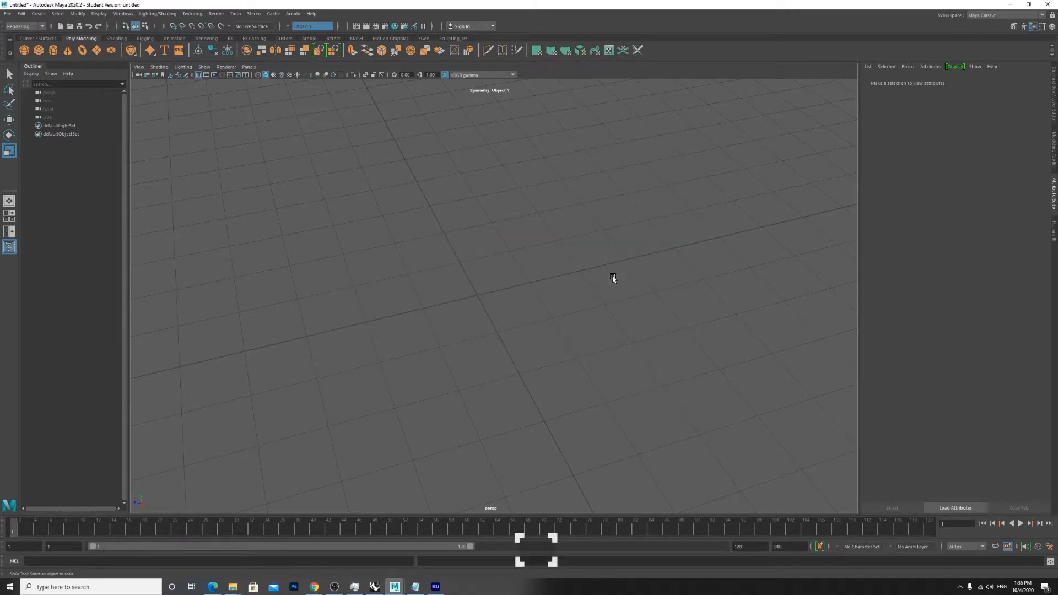
# Create a polygon cube at the centre of the empty grid
pyautogui.keyDown('alt'); pyautogui.moveTo(431, 328); pyautogui.dragTo(479, 328); pyautogui.keyUp('alt')
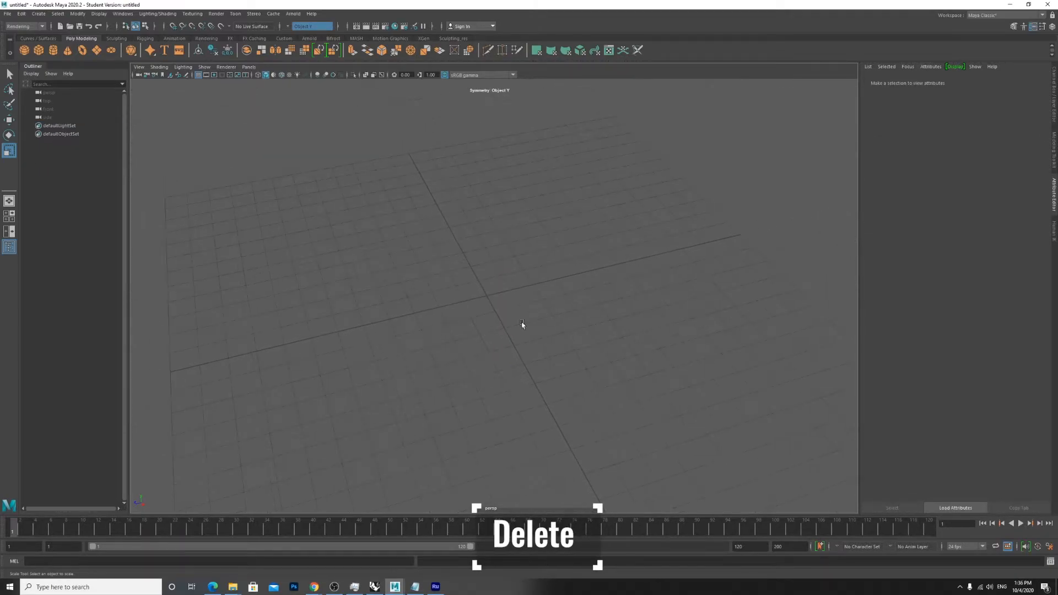
pyautogui.click(39, 15)
pyautogui.moveTo(90, 43)
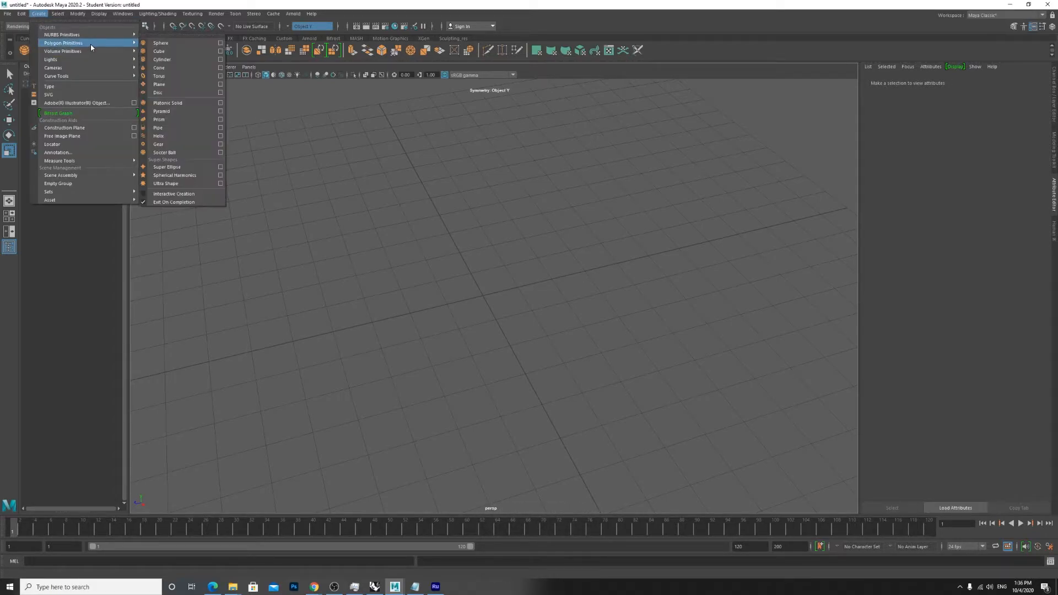
pyautogui.click(163, 51)
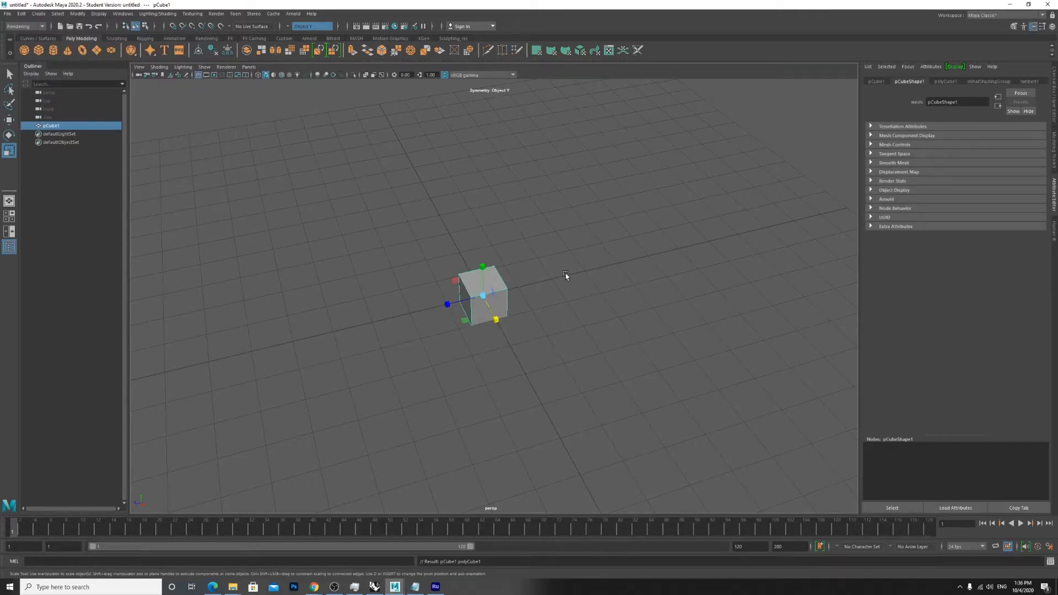
# Duplicate the cube and move the copy along the Z axis until a small gap separates the two cubes
pyautogui.hotkey('ctrl', 'd')
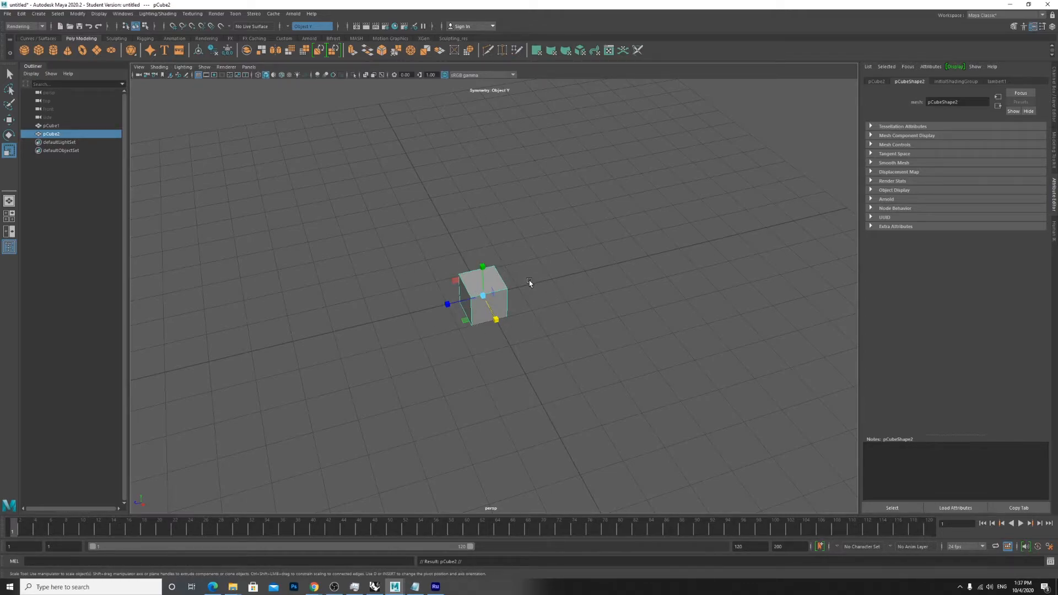
pyautogui.press('w')
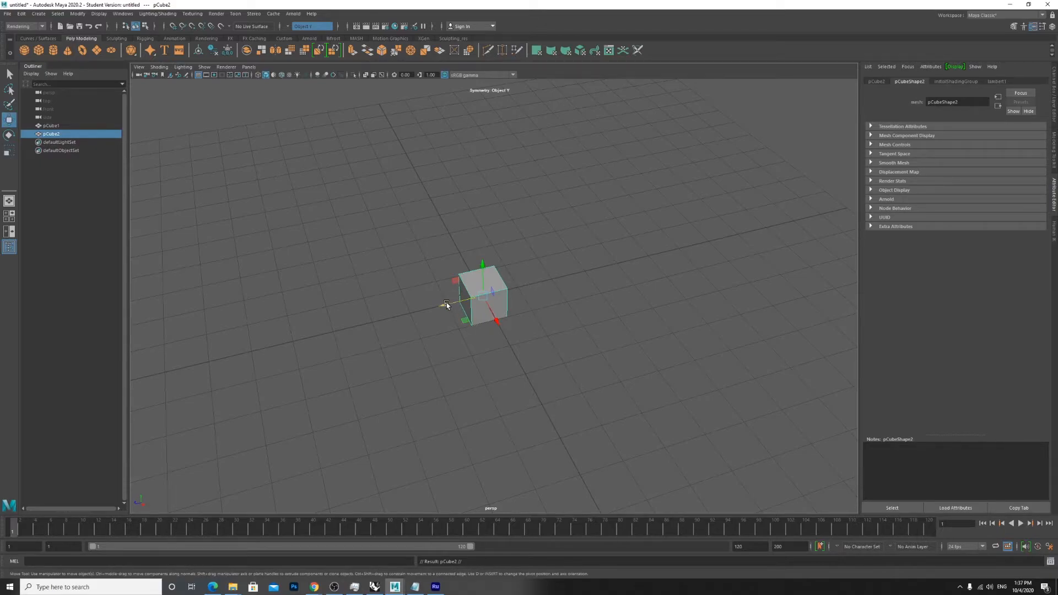
pyautogui.keyDown('shift'); pyautogui.moveTo(442, 305); pyautogui.dragTo(491, 283); pyautogui.keyUp('shift')
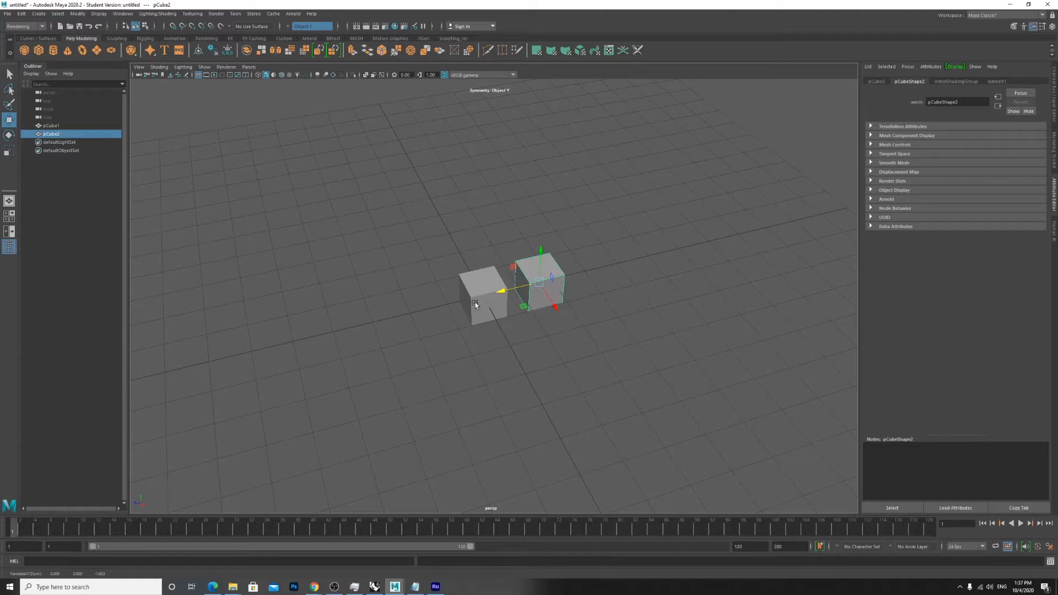
# Repeat the duplicate with its transform five times, extending the row to seven evenly spaced cubes along the Z axis
pyautogui.hotkey('shift', 'd')
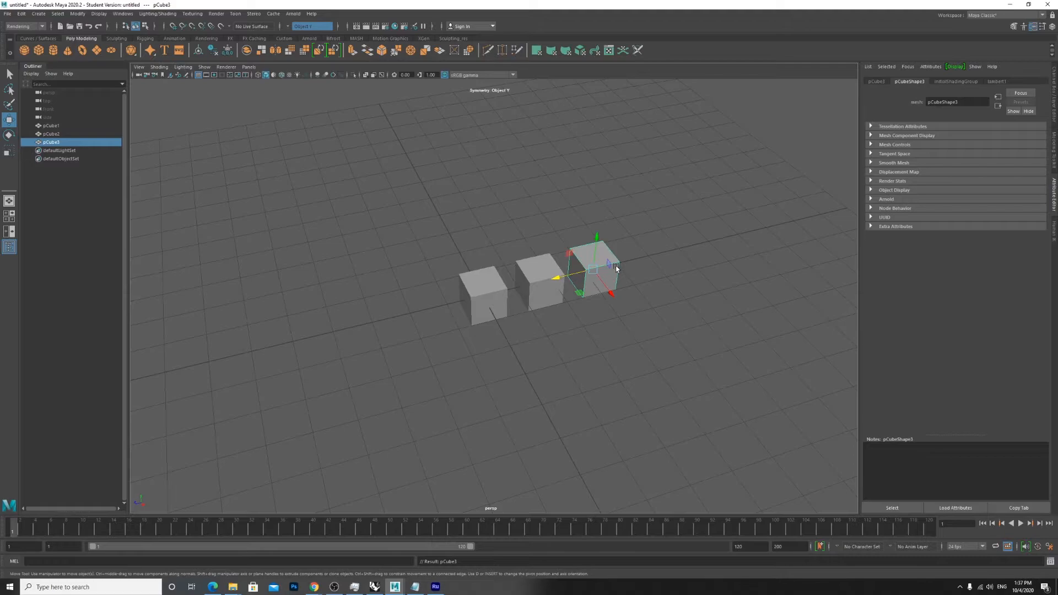
pyautogui.hotkey('shift', 'd')
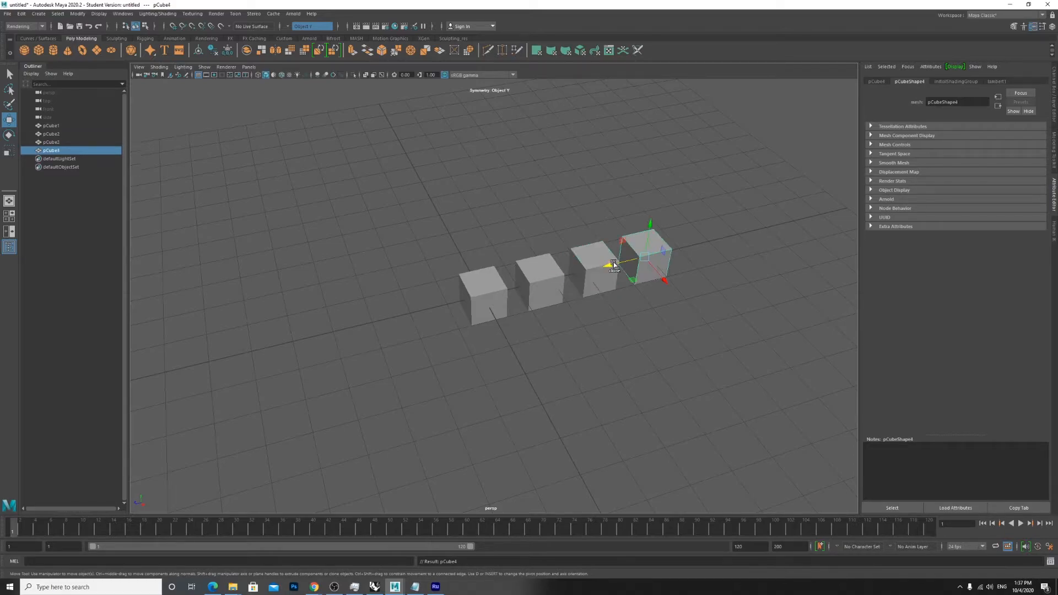
pyautogui.hotkey('shift', 'd')
pyautogui.hotkey('shift', 'd')
pyautogui.hotkey('shift', 'd')
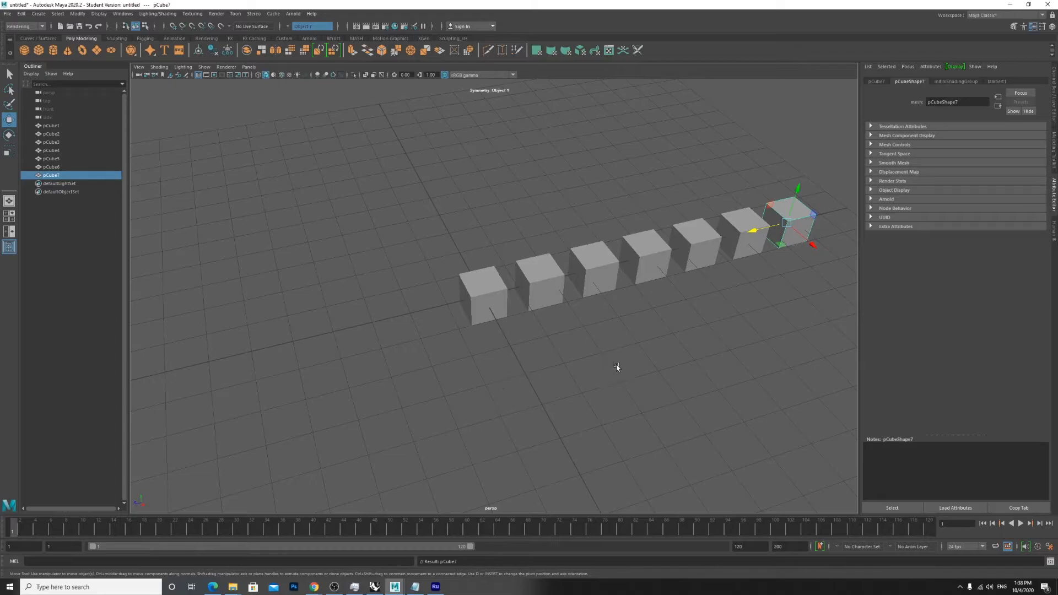
# Make a plain duplicate of the row's end cube and move it along the Z axis to continue the row
pyautogui.hotkey('ctrl', 'd')
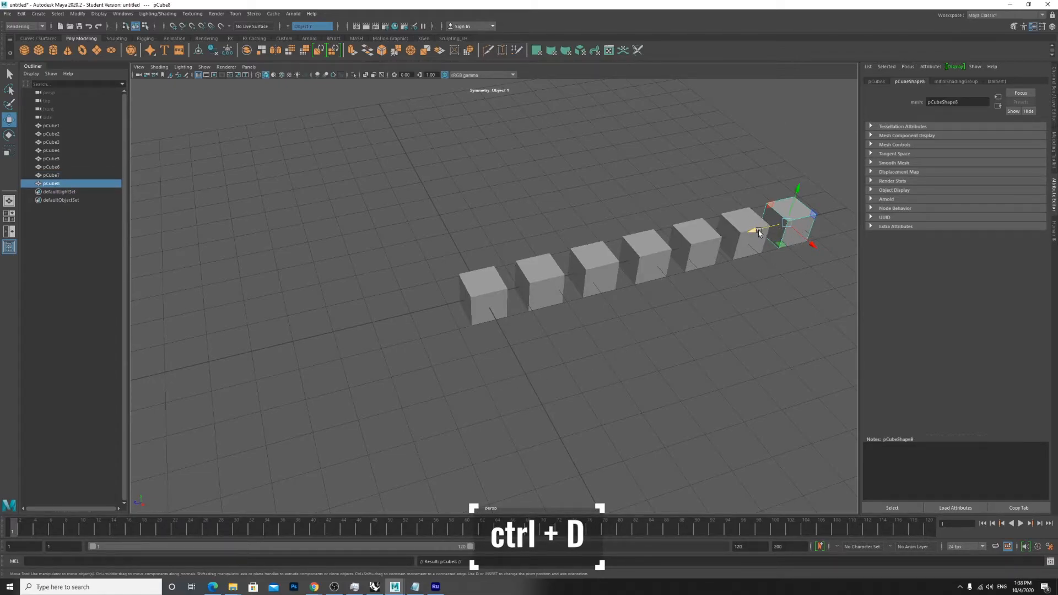
pyautogui.moveTo(758, 232); pyautogui.dragTo(802, 219)
pyautogui.scroll(-4, 320, 261)
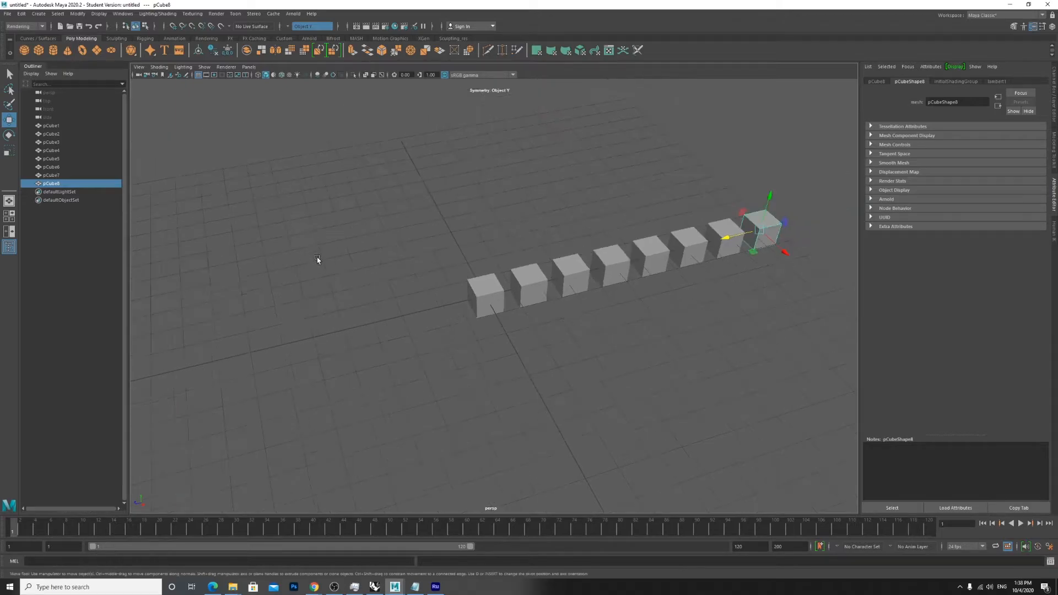
# Duplicate the row's new end cube and move the copy along the X axis to form a corner
pyautogui.hotkey('ctrl', 'd')
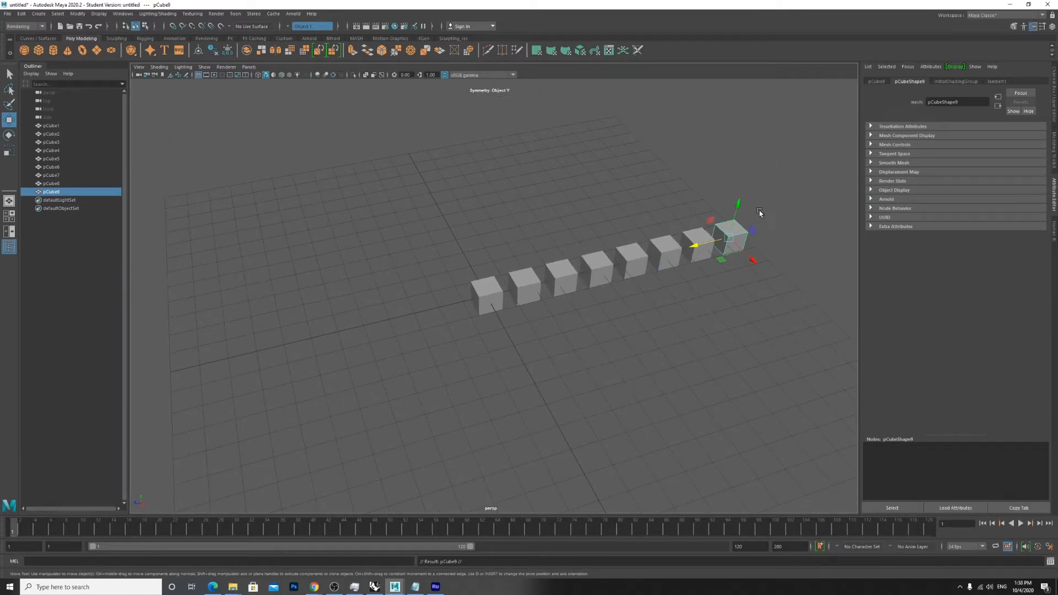
pyautogui.scroll(3, 771, 201)
pyautogui.scroll(-1, 776, 193)
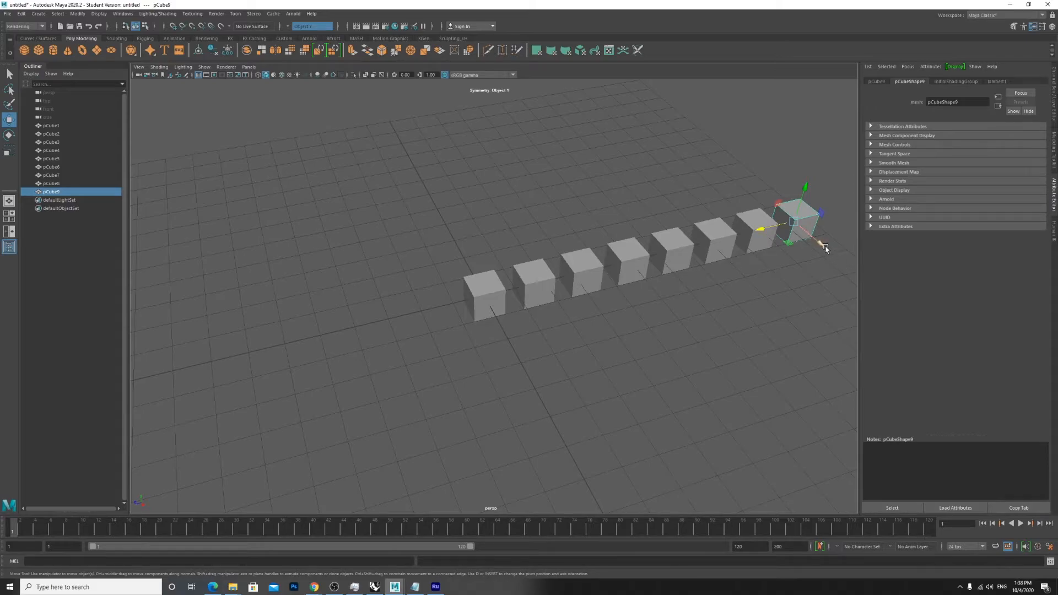
pyautogui.moveTo(825, 250); pyautogui.dragTo(843, 306)
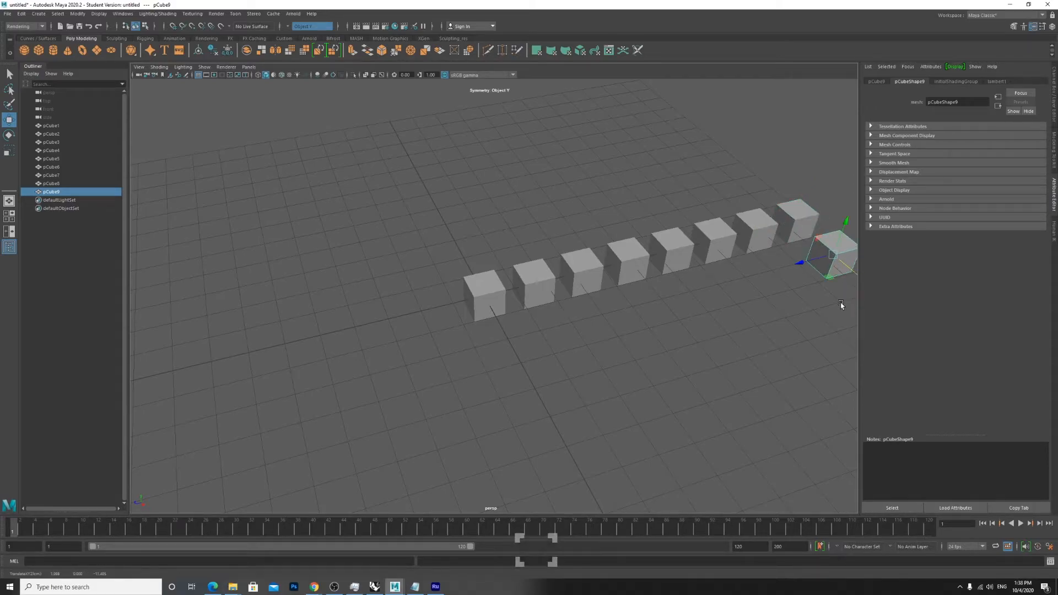
# Repeat the duplicate with its X-axis offset five times, building a second row of cubes perpendicular to the first
pyautogui.hotkey('shift', 'd')
pyautogui.press('f')
pyautogui.keyDown('alt'); pyautogui.moveTo(779, 289); pyautogui.dragTo(590, 232, button='right'); pyautogui.keyUp('alt')
pyautogui.hotkey('shift', 'd')
pyautogui.hotkey('shift', 'd')
pyautogui.hotkey('shift', 'd')
pyautogui.hotkey('shift', 'd')
pyautogui.hotkey('shift', 'd')
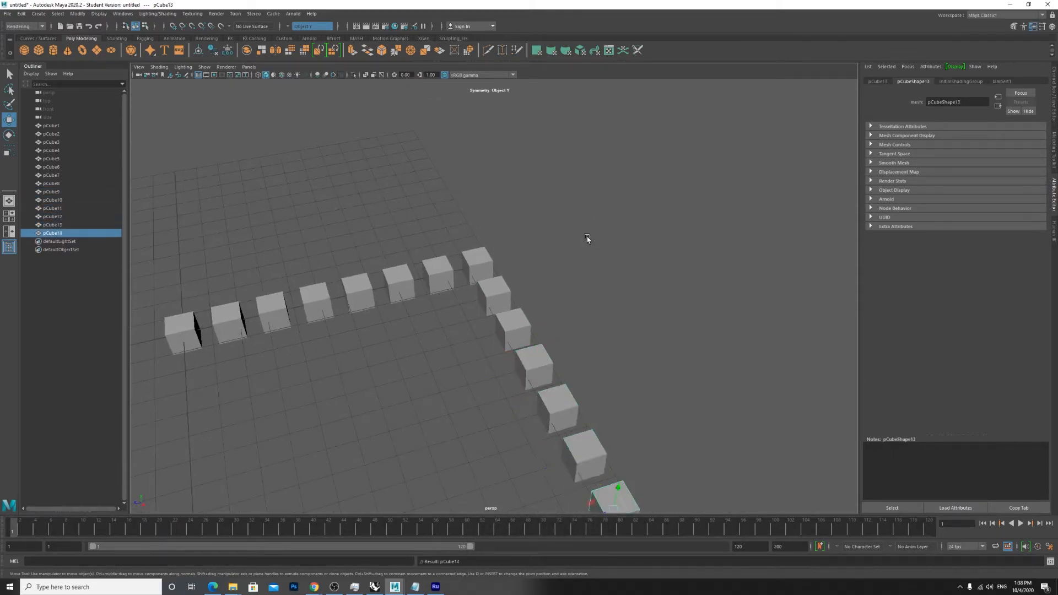
# Frame the last cube of the second row and move its pivot from the centre down to the cube's base
pyautogui.scroll(-3, 587, 237)
pyautogui.keyDown('alt'); pyautogui.moveTo(440, 321); pyautogui.dragTo(514, 390); pyautogui.keyUp('alt')
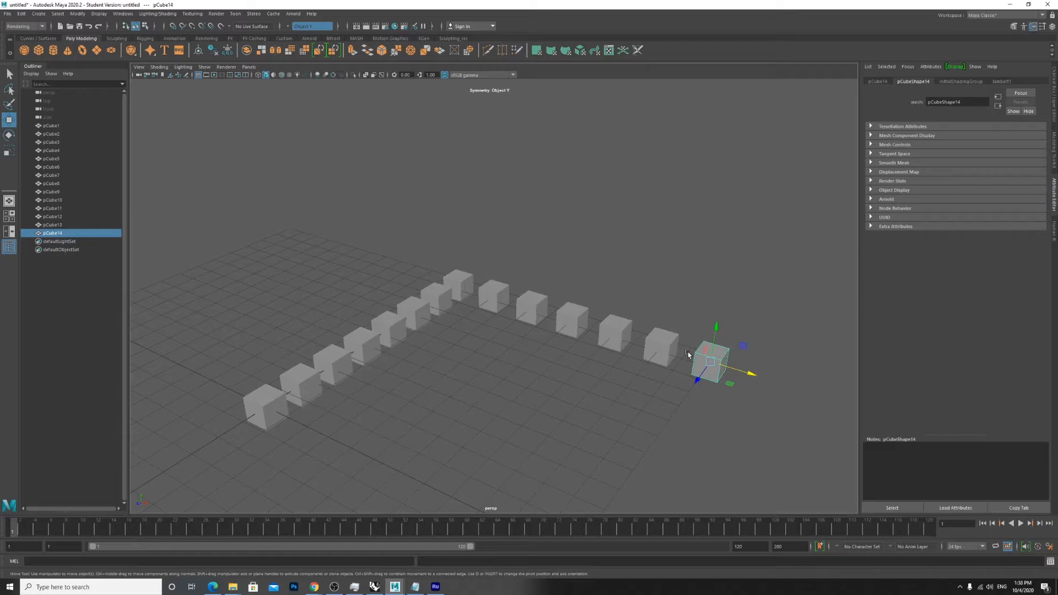
pyautogui.scroll(1, 810, 395)
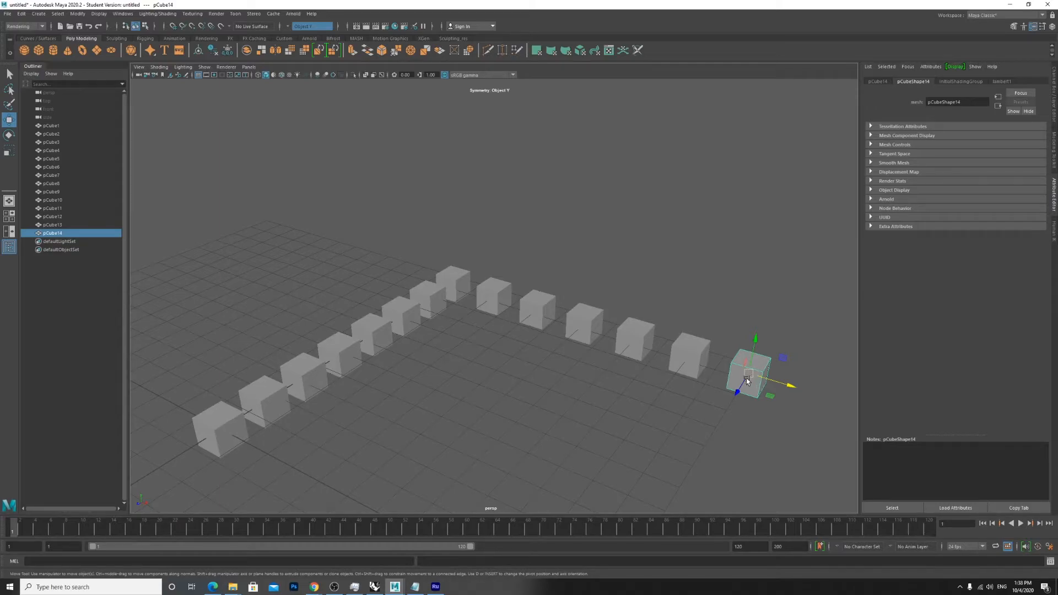
pyautogui.press('f')
pyautogui.keyDown('alt'); pyautogui.moveTo(417, 372); pyautogui.dragTo(472, 366); pyautogui.keyUp('alt')
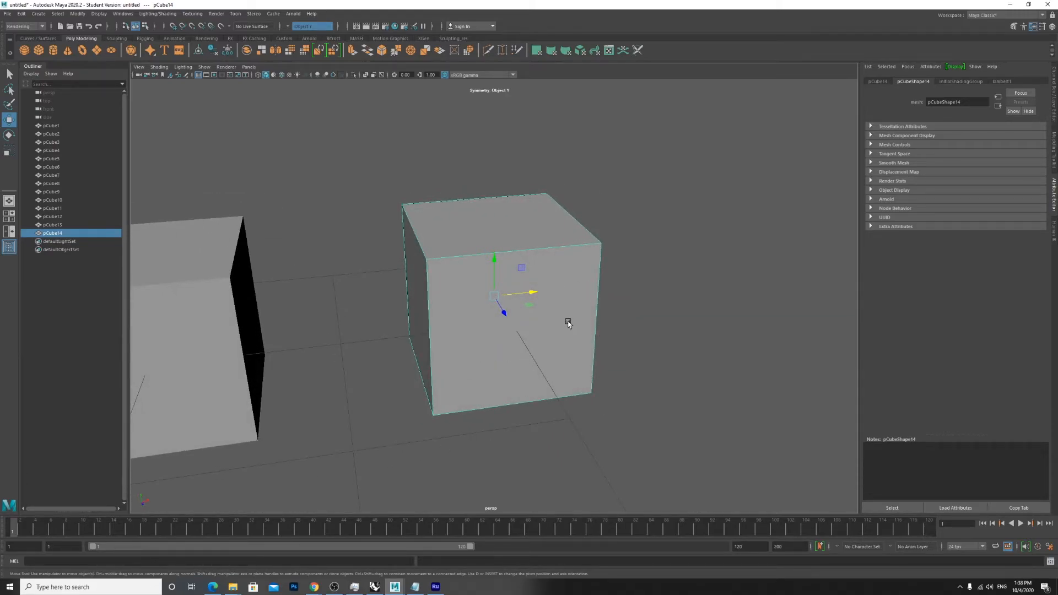
pyautogui.press('d')
pyautogui.moveTo(493, 294); pyautogui.dragTo(521, 404)
pyautogui.keyDown('alt'); pyautogui.moveTo(600, 340); pyautogui.dragTo(451, 371); pyautogui.keyUp('alt')
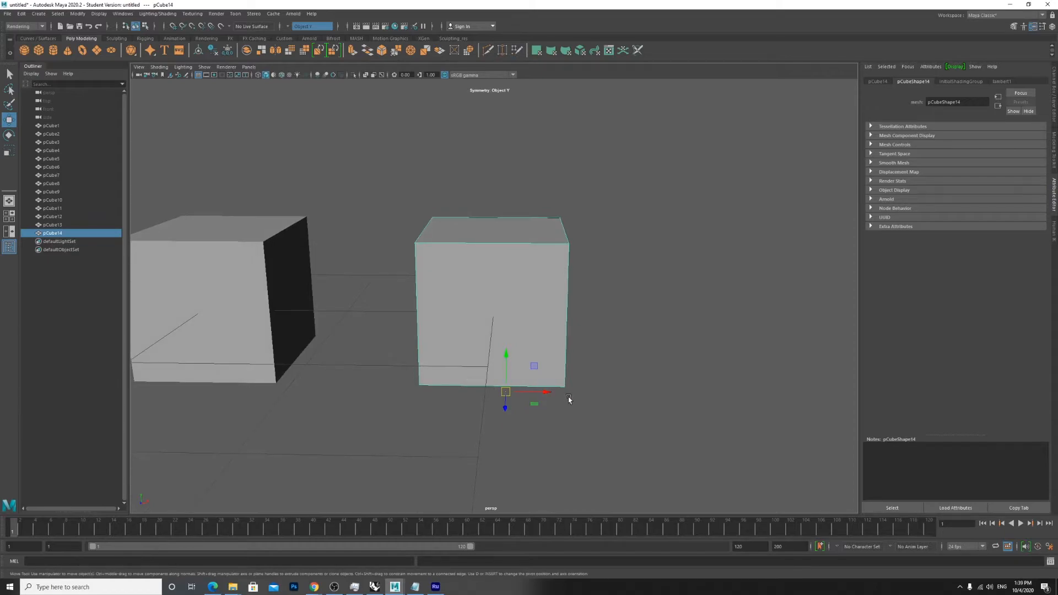
# Tilt the last cube by rotating it about its relocated pivot at the base
pyautogui.click(8, 135)
pyautogui.keyDown('alt'); pyautogui.moveTo(512, 373); pyautogui.dragTo(445, 372); pyautogui.keyUp('alt')
pyautogui.keyDown('alt'); pyautogui.moveTo(357, 404); pyautogui.dragTo(461, 400); pyautogui.keyUp('alt')
pyautogui.scroll(-6, 493, 387)
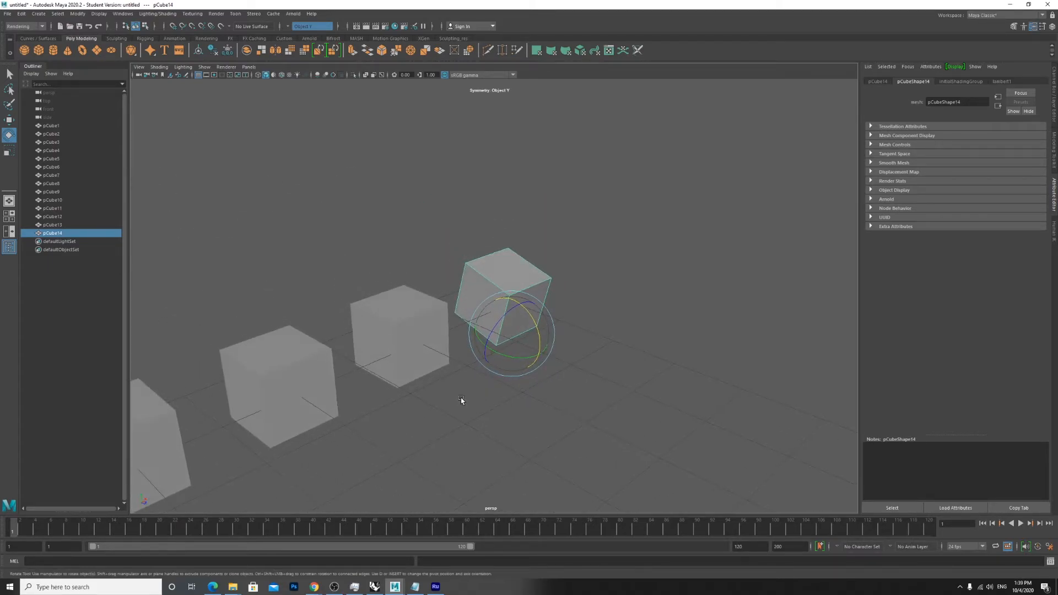
# Select the cube next to the tilted one and snap its pivot to its nearest bottom corner vertex
pyautogui.click(404, 334)
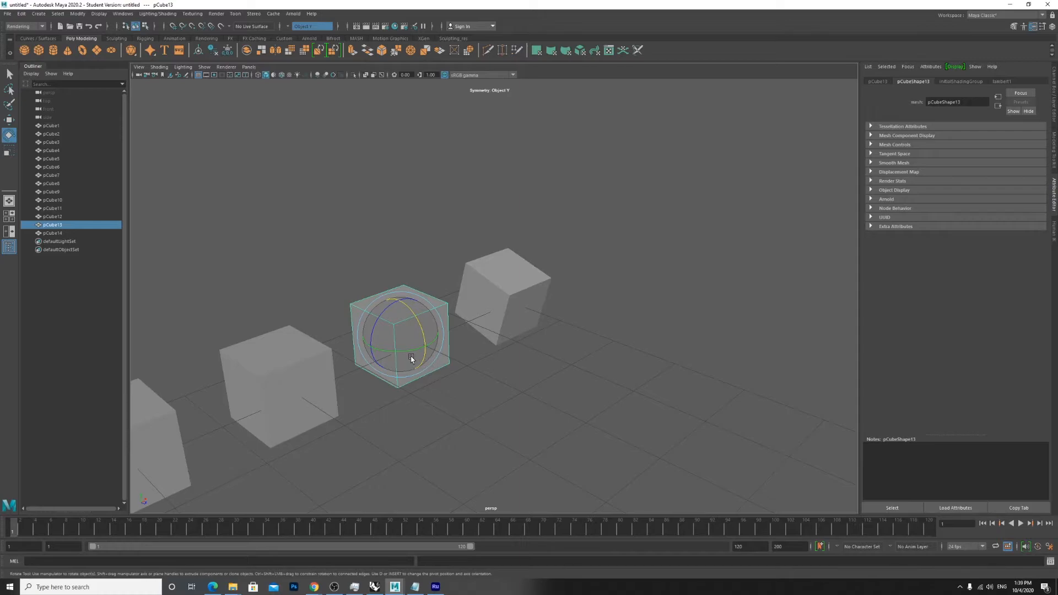
pyautogui.press('d')
pyautogui.press('v')
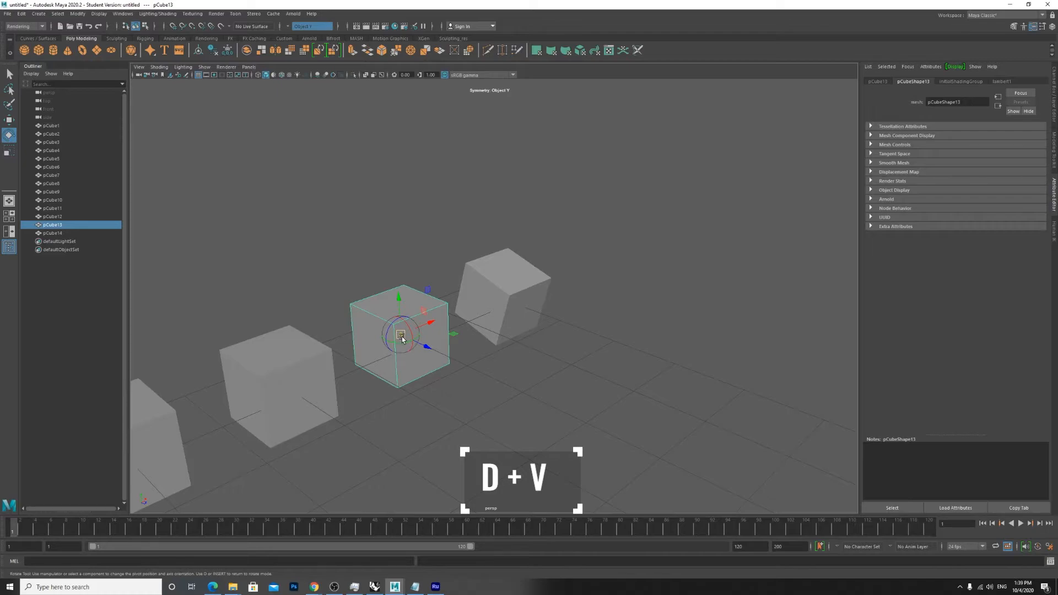
pyautogui.press('v')
pyautogui.moveTo(402, 338); pyautogui.dragTo(399, 380)
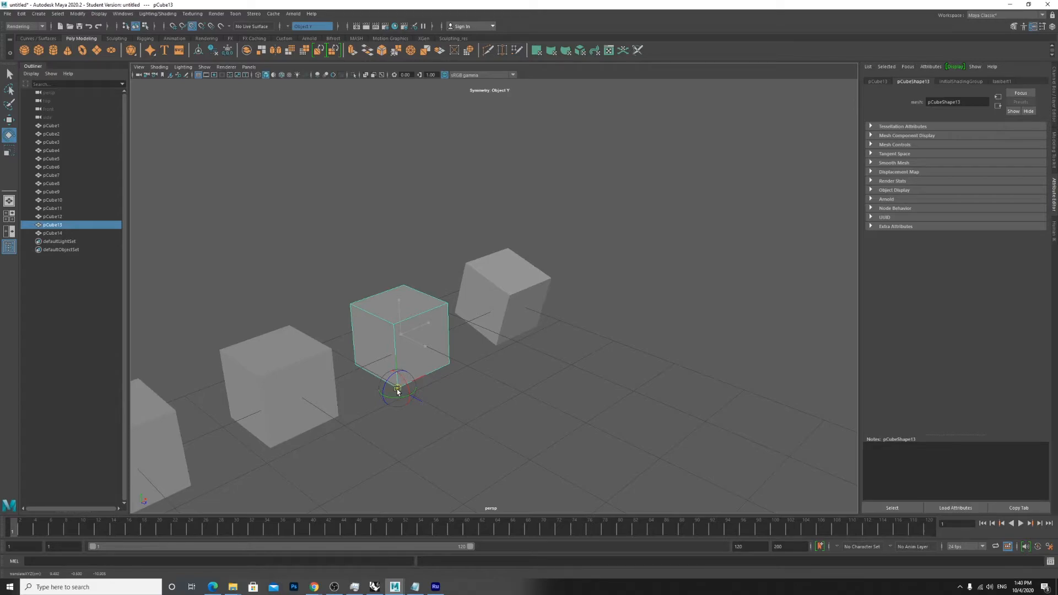
pyautogui.press('d')
# Rotate the cube with the corner pivot so it leans about that bottom corner
pyautogui.press('e')
pyautogui.scroll(5, 381, 398)
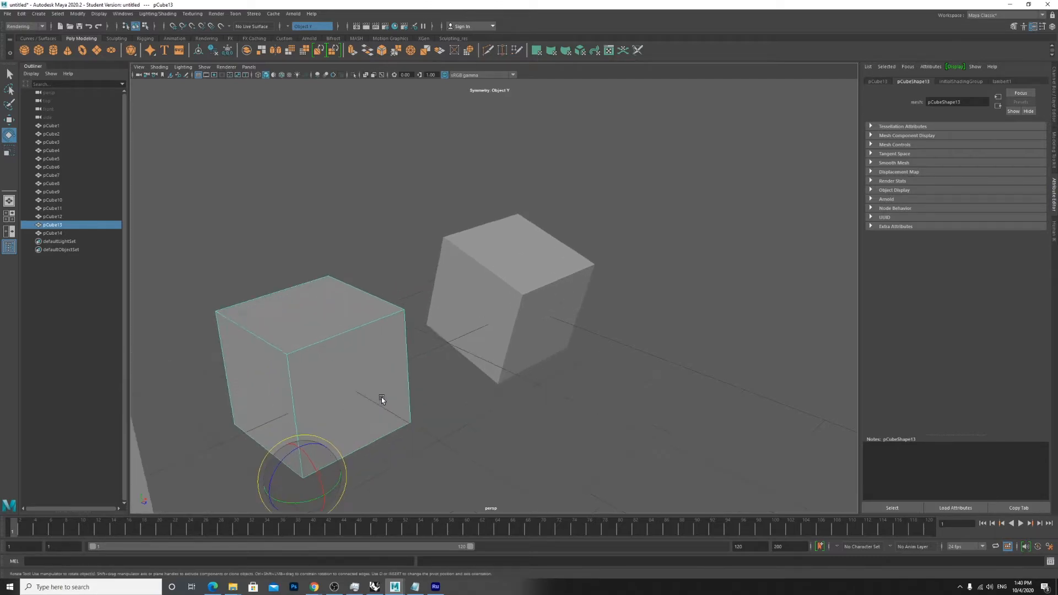
pyautogui.scroll(-2, 381, 397)
pyautogui.keyDown('alt'); pyautogui.moveTo(388, 405); pyautogui.dragTo(428, 336, button='middle'); pyautogui.keyUp('alt')
pyautogui.keyDown('alt'); pyautogui.moveTo(428, 335); pyautogui.dragTo(431, 359); pyautogui.keyUp('alt')
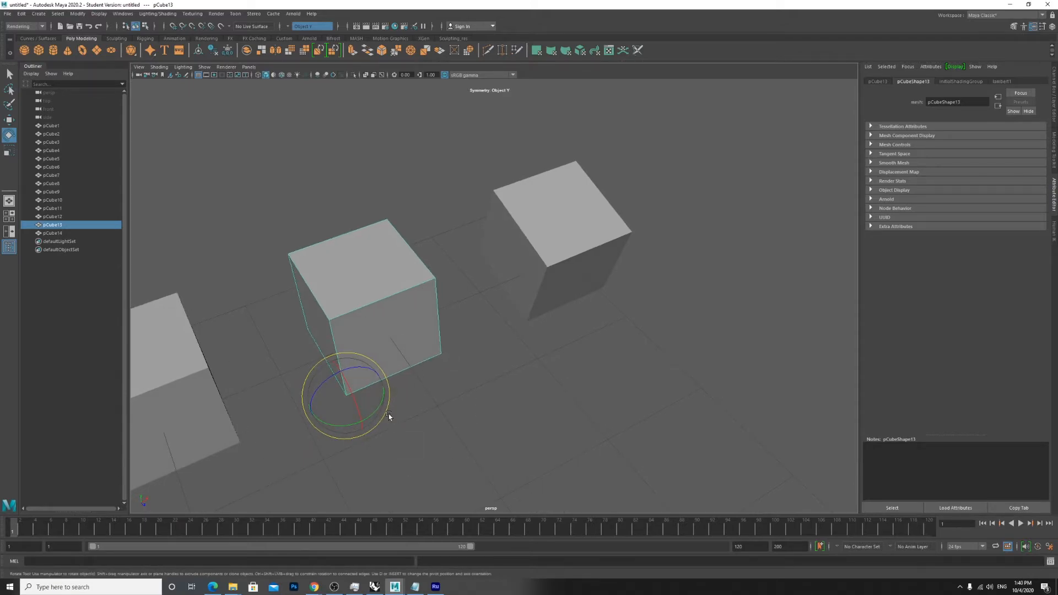
pyautogui.moveTo(354, 368); pyautogui.dragTo(378, 350)
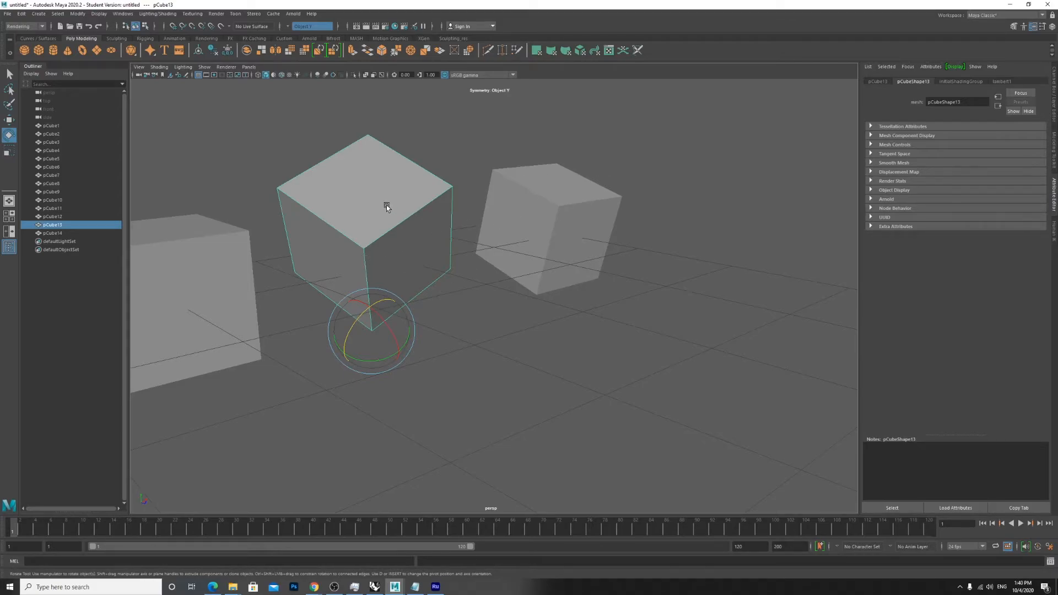
# Move the rotated cube onto the top of the tilted end cube
pyautogui.press('v')
pyautogui.press('v')
pyautogui.press('w')
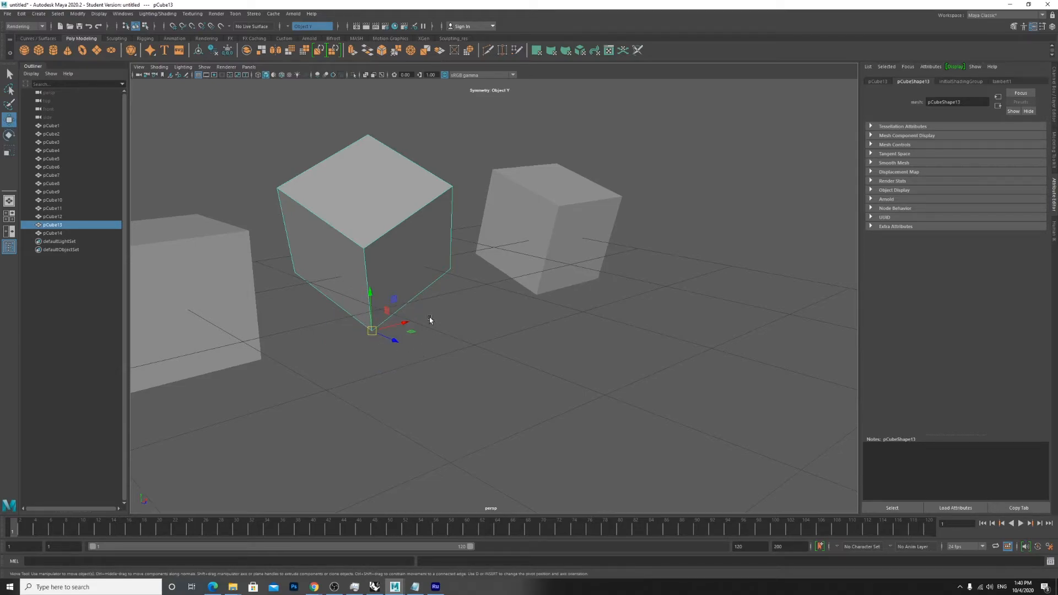
pyautogui.moveTo(397, 325); pyautogui.dragTo(536, 167)
pyautogui.scroll(-5, 542, 303)
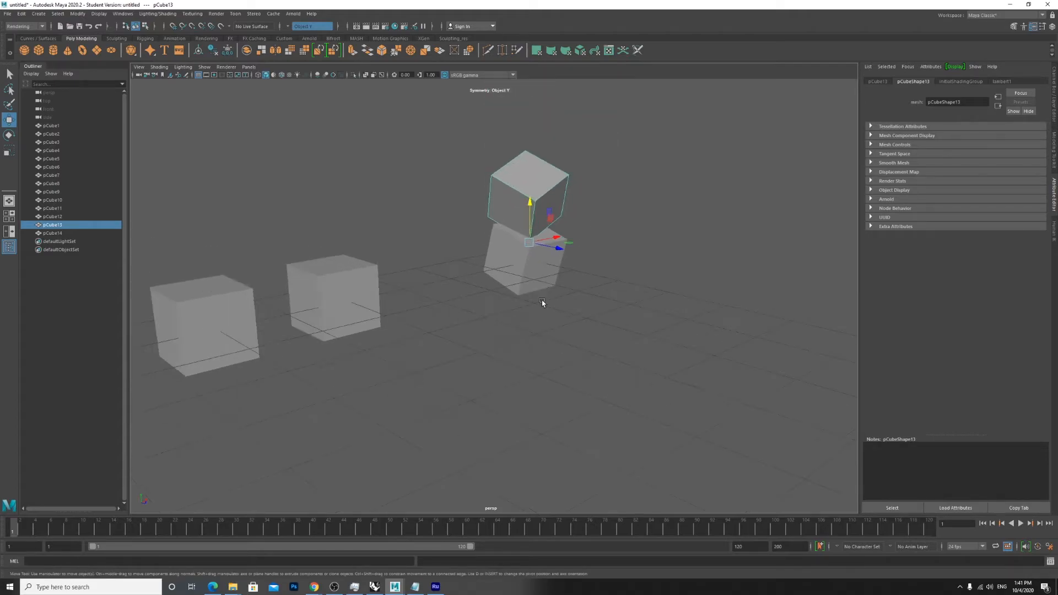
# Raise the upper cube along the Y axis until a gap separates it from the cube below
pyautogui.press('f')
pyautogui.scroll(-2, 296, 264)
pyautogui.keyDown('alt'); pyautogui.moveTo(616, 376); pyautogui.dragTo(481, 289, button='middle'); pyautogui.keyUp('alt')
pyautogui.keyDown('alt'); pyautogui.moveTo(481, 290); pyautogui.dragTo(463, 366); pyautogui.keyUp('alt')
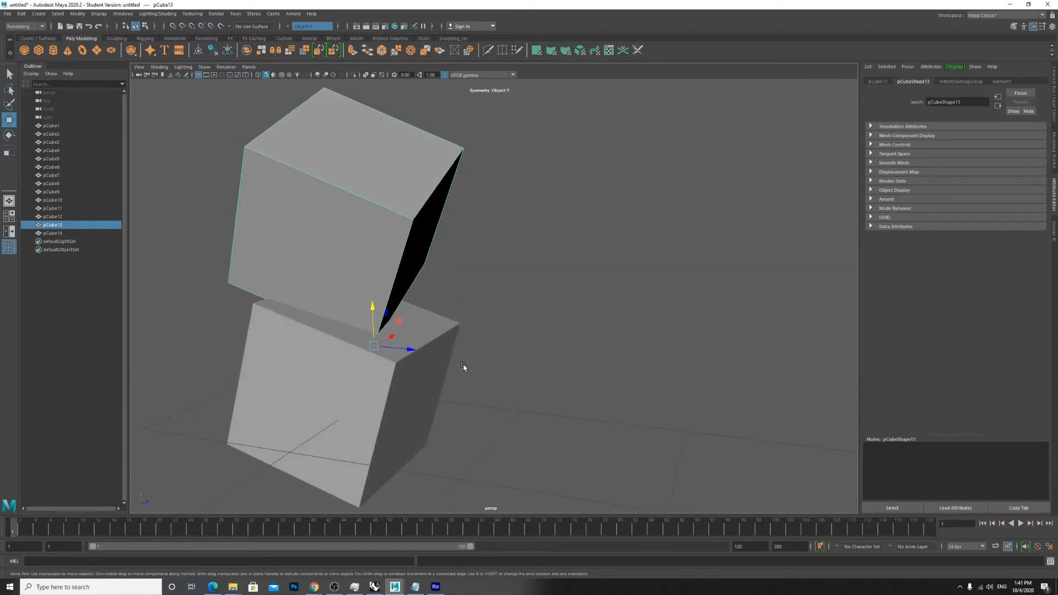
pyautogui.moveTo(370, 307); pyautogui.dragTo(366, 234)
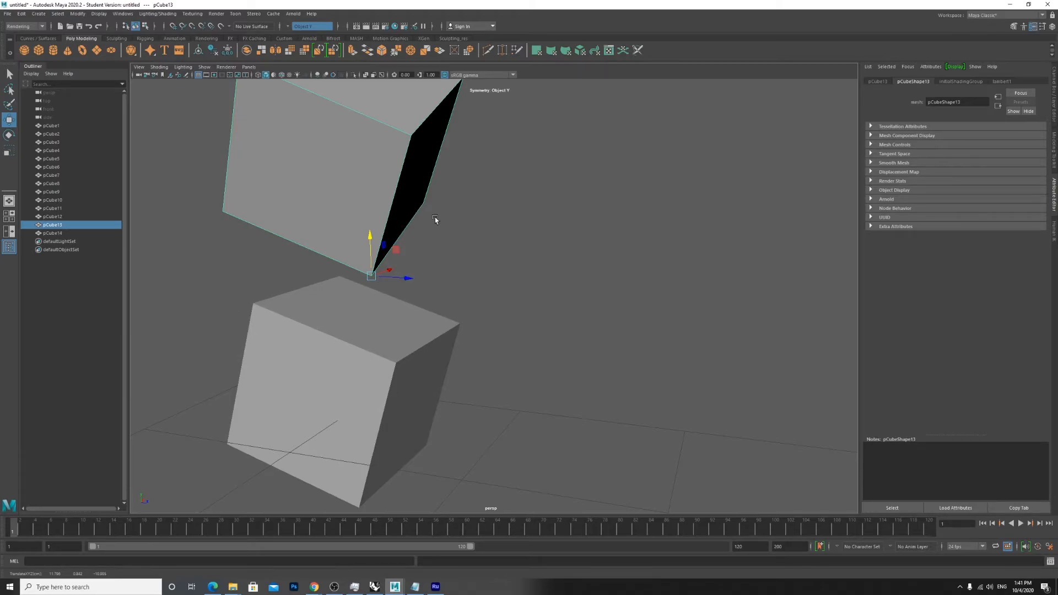
pyautogui.scroll(-2, 429, 275)
pyautogui.scroll(1, 429, 265)
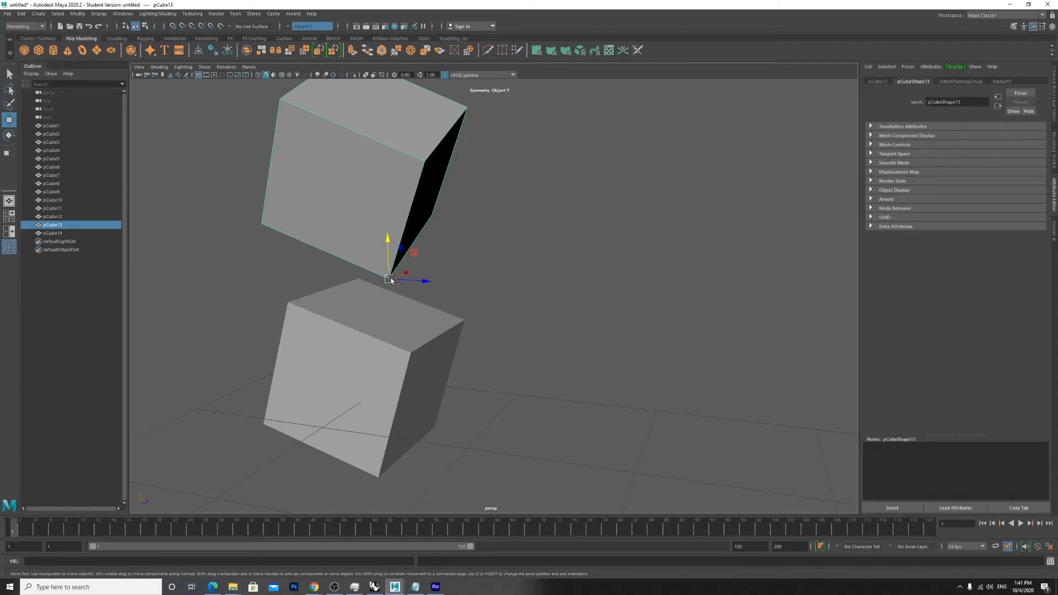
# Vertex-snap the upper cube by its corner pivot onto a top corner of the lower tilted cube
pyautogui.click(308, 304)
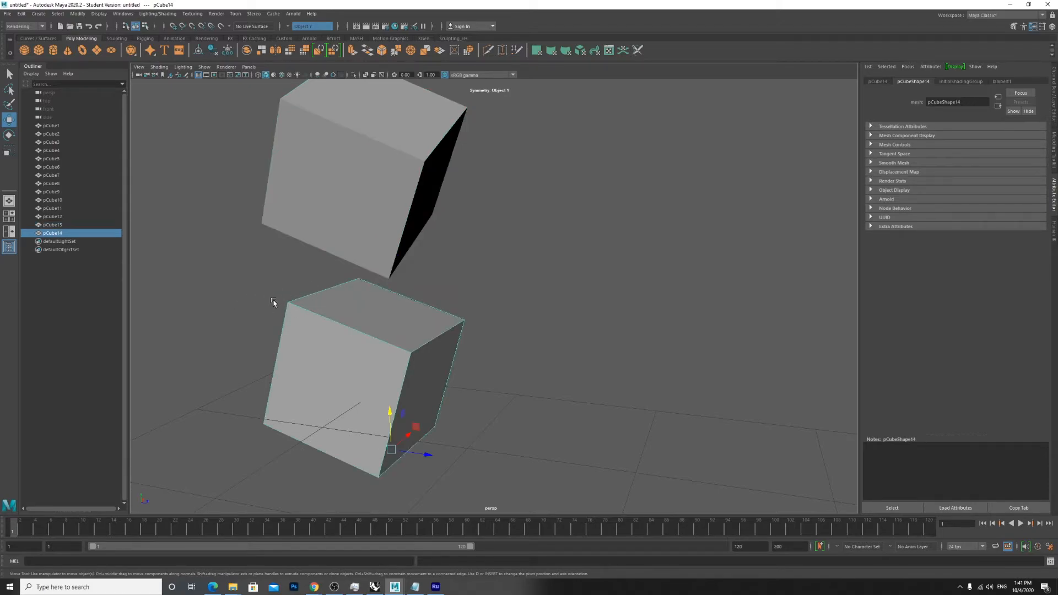
pyautogui.click(396, 200)
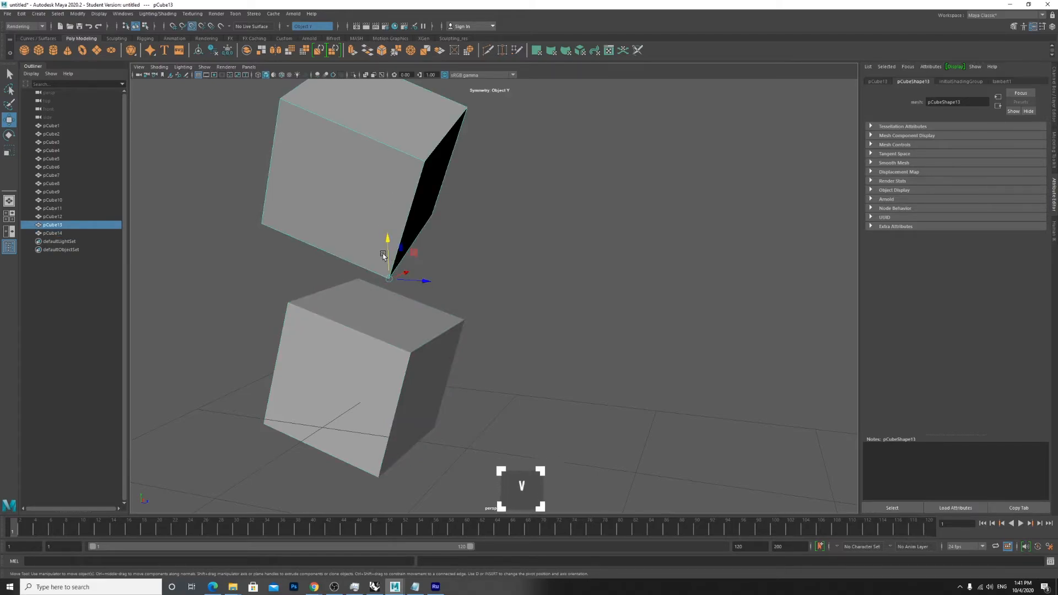
pyautogui.press('v')
pyautogui.moveTo(388, 275); pyautogui.dragTo(369, 331)
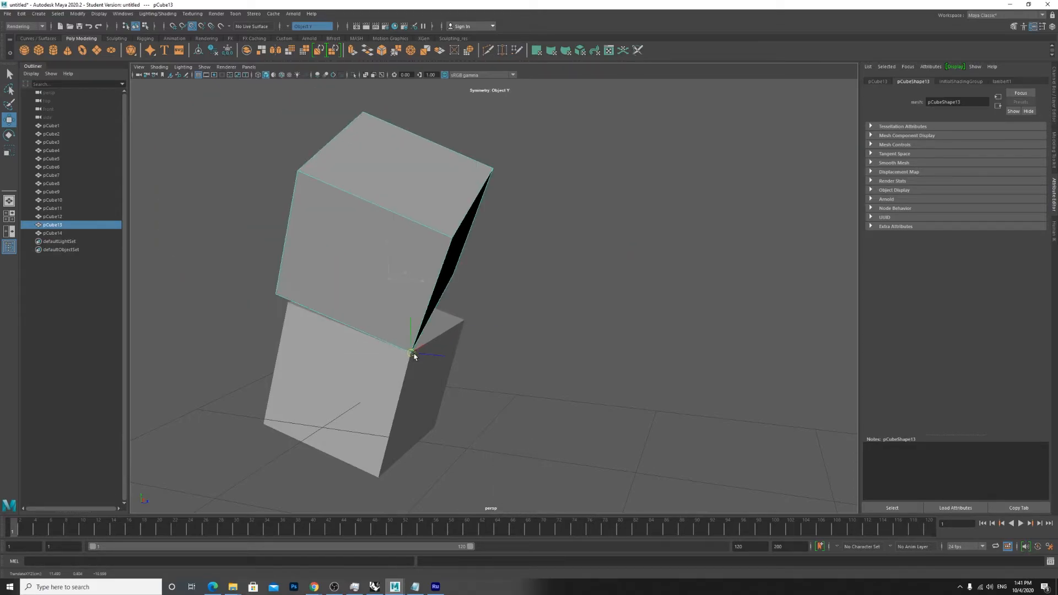
pyautogui.moveTo(416, 358); pyautogui.dragTo(393, 331)
# Rotate the standing row cube nearest the two-cube stack freely so that it tilts on several axes
pyautogui.keyDown('alt'); pyautogui.moveTo(619, 322); pyautogui.dragTo(569, 320); pyautogui.keyUp('alt')
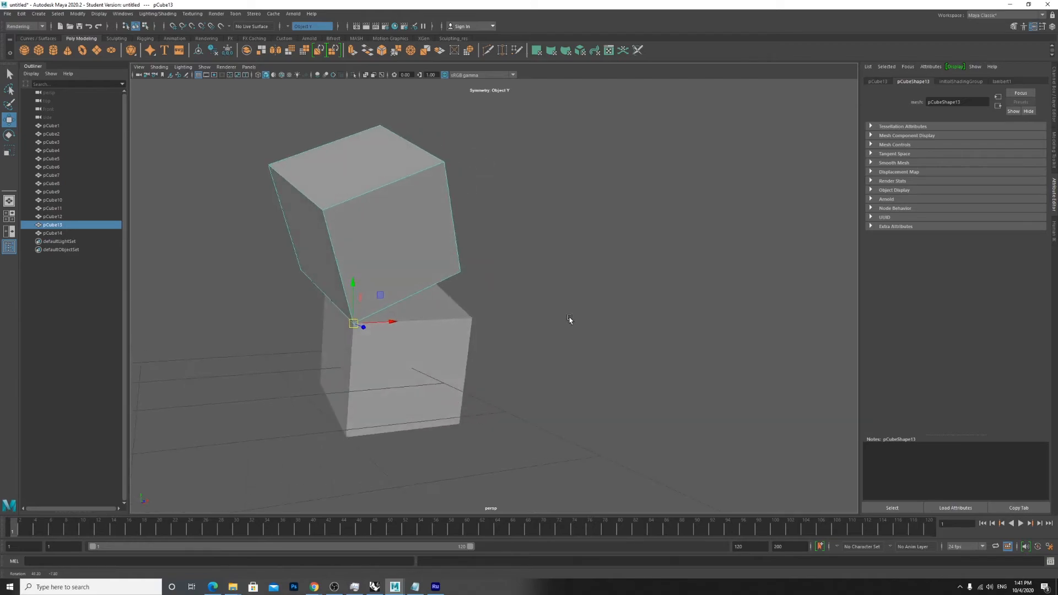
pyautogui.scroll(-3, 347, 259)
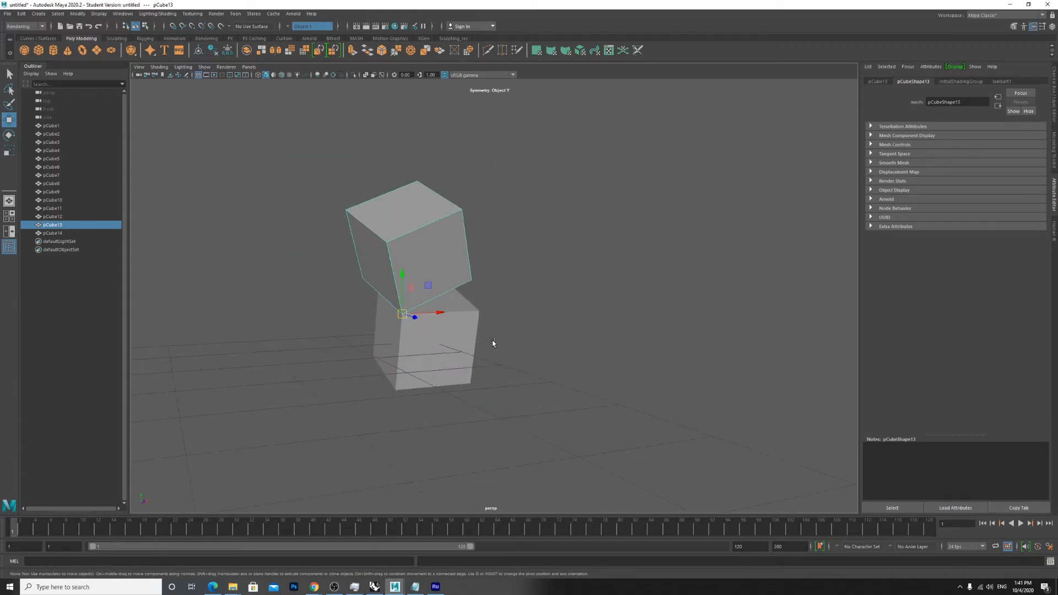
pyautogui.keyDown('alt'); pyautogui.moveTo(588, 371); pyautogui.dragTo(637, 364); pyautogui.keyUp('alt')
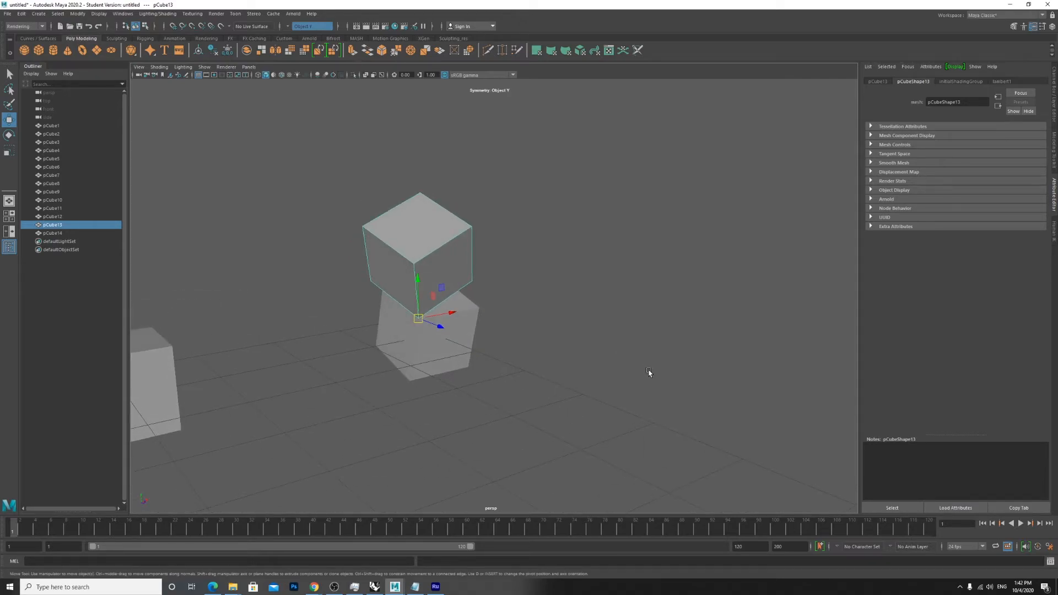
pyautogui.keyDown('alt'); pyautogui.moveTo(648, 373); pyautogui.dragTo(656, 369); pyautogui.keyUp('alt')
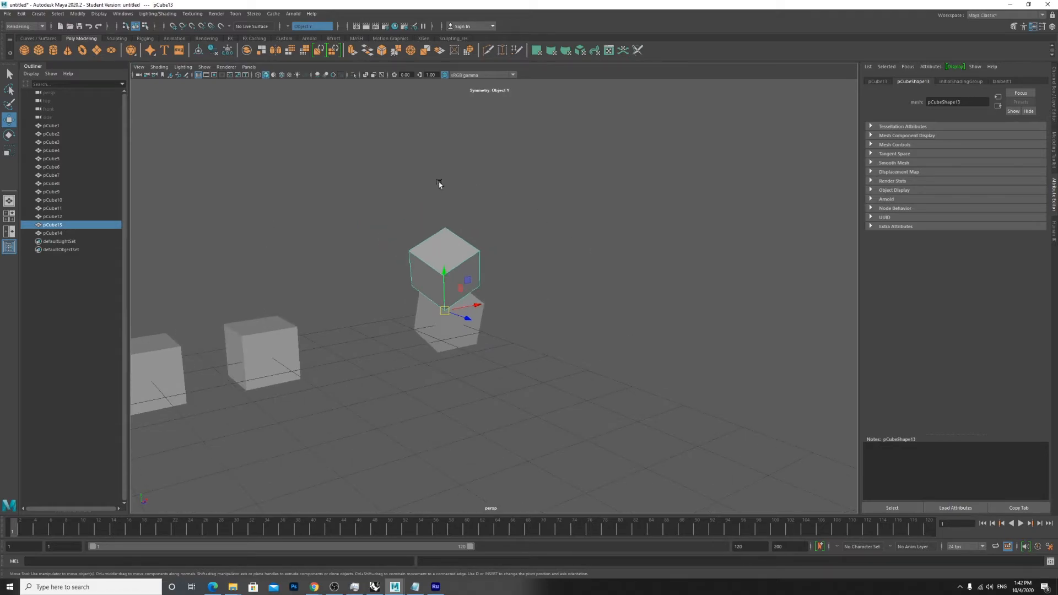
pyautogui.keyDown('alt'); pyautogui.moveTo(581, 395); pyautogui.dragTo(540, 335); pyautogui.keyUp('alt')
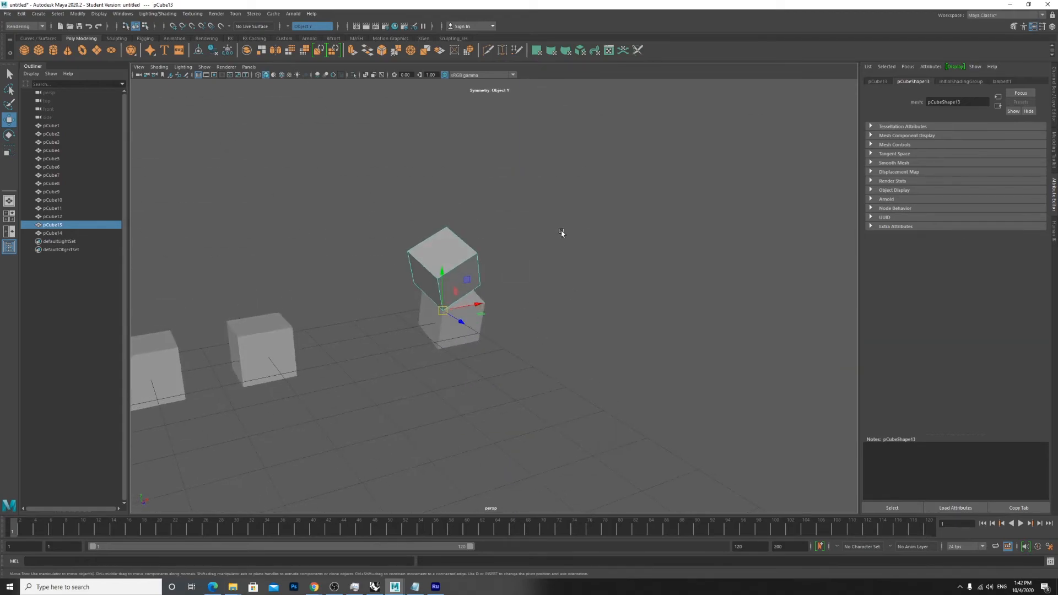
pyautogui.scroll(-4, 352, 336)
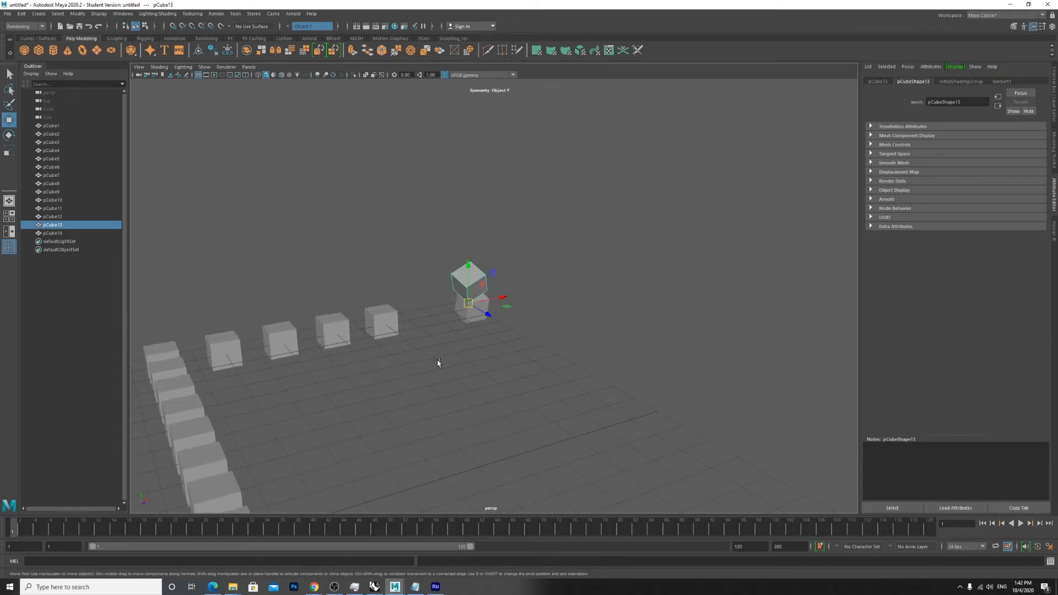
pyautogui.scroll(3, 438, 360)
pyautogui.click(319, 338)
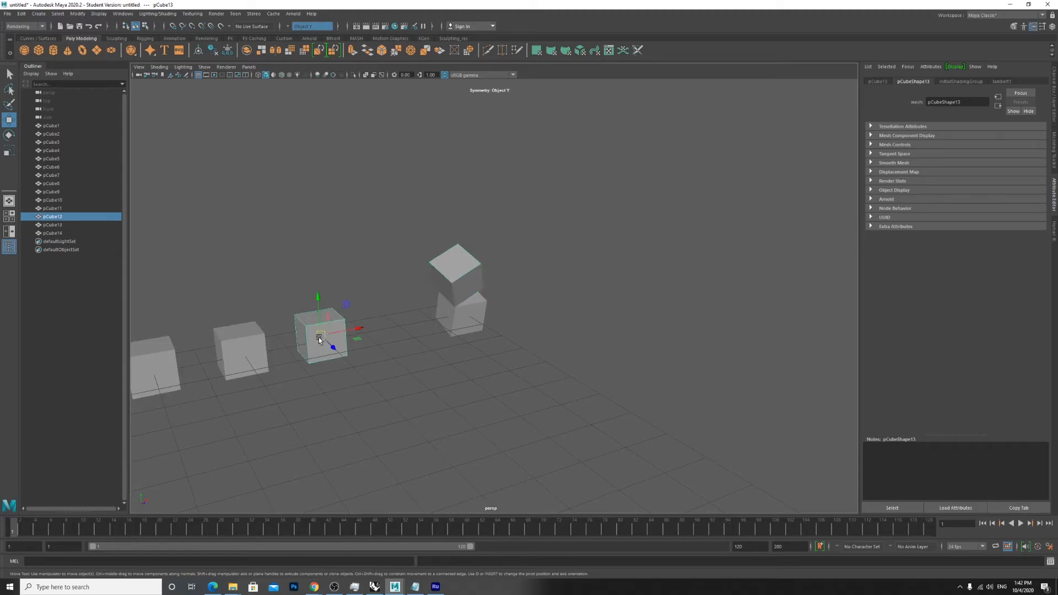
pyautogui.keyDown('alt'); pyautogui.moveTo(211, 346); pyautogui.dragTo(250, 346, button='middle'); pyautogui.keyUp('alt')
pyautogui.scroll(2, 312, 363)
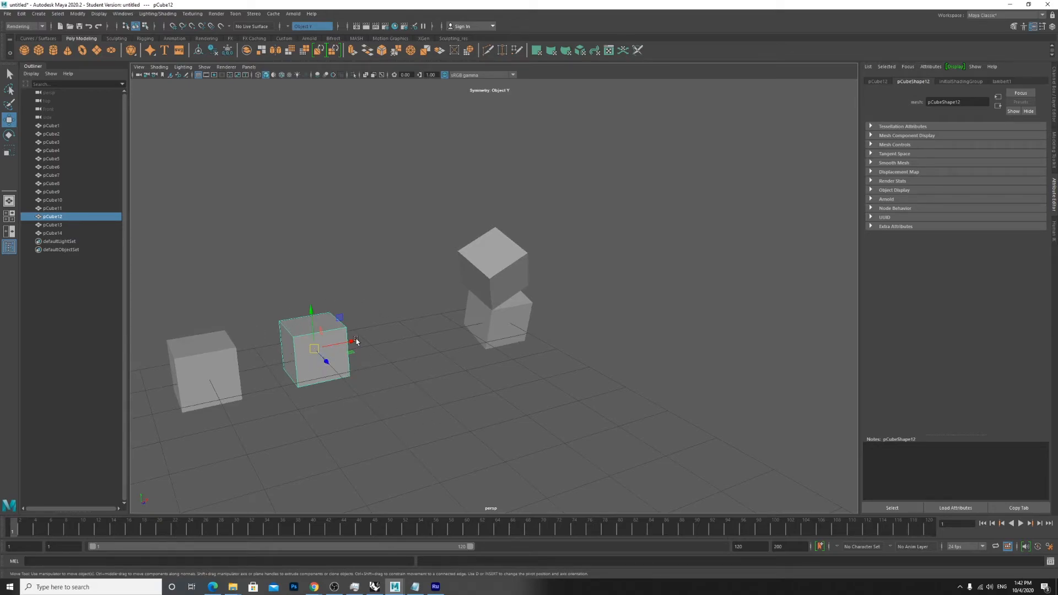
pyautogui.scroll(1, 290, 349)
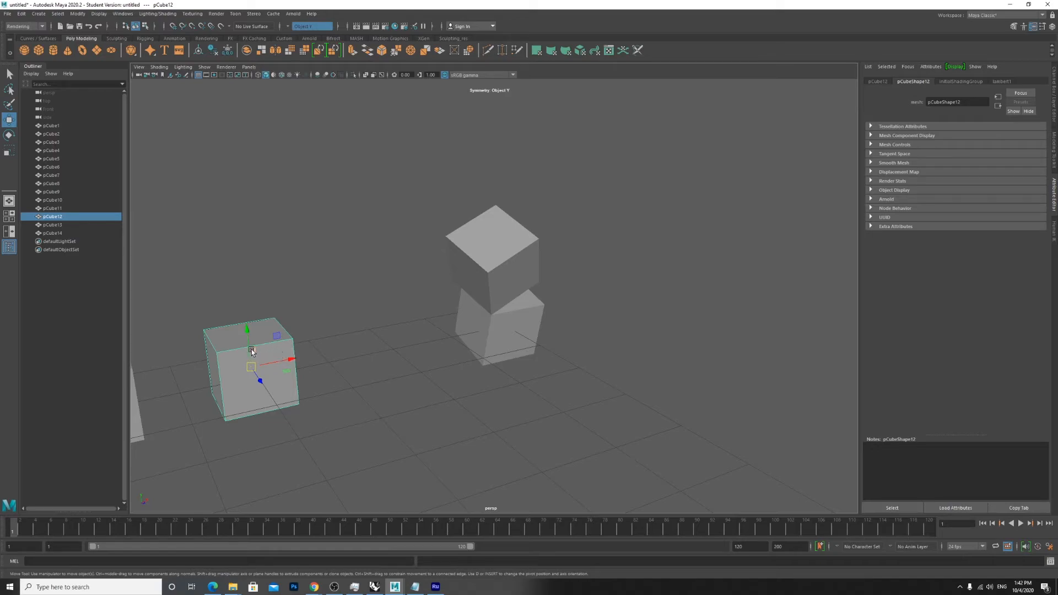
pyautogui.press('e')
pyautogui.moveTo(259, 348)
pyautogui.mouseDown()
pyautogui.moveTo(255, 378)
pyautogui.moveTo(229, 366)
pyautogui.moveTo(261, 359)
pyautogui.mouseUp()
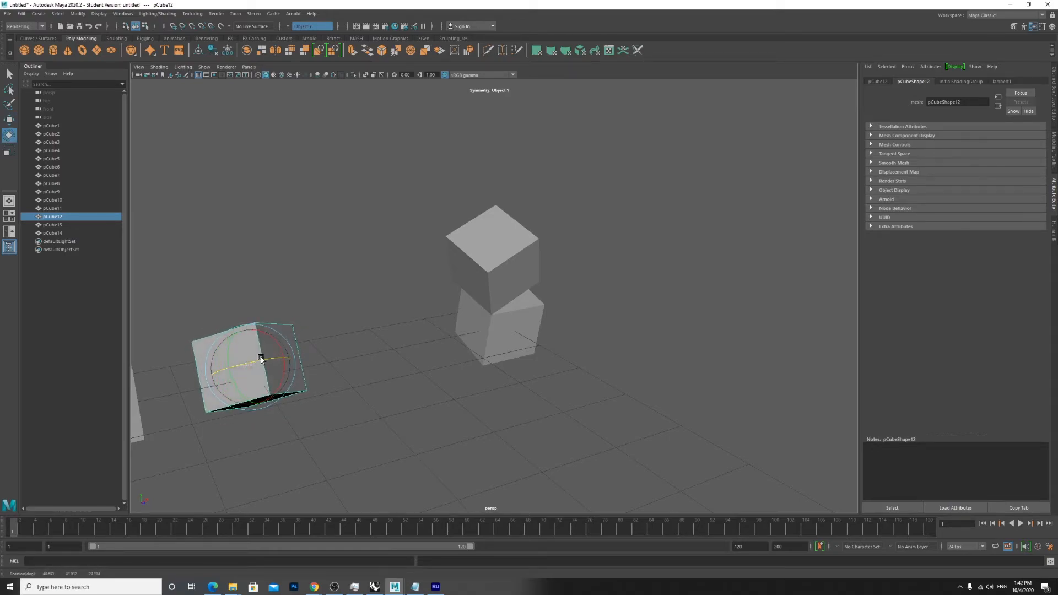
# Vertex-snap the tilted cube's pivot from its center to its lowest corner
pyautogui.keyDown('alt'); pyautogui.moveTo(306, 425); pyautogui.dragTo(290, 406); pyautogui.keyUp('alt')
pyautogui.press('w')
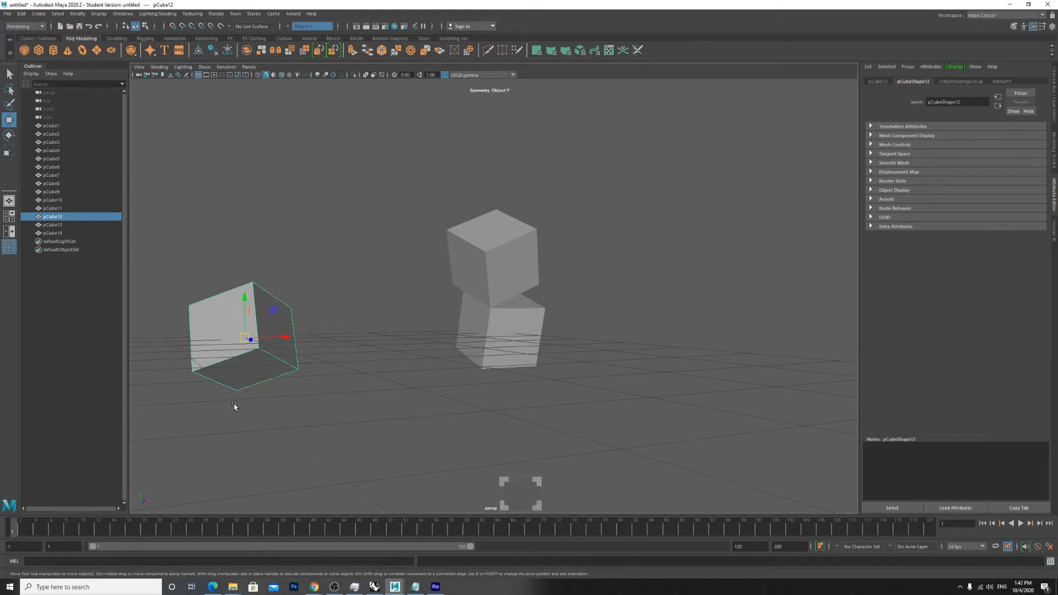
pyautogui.hotkey('d', 'v')
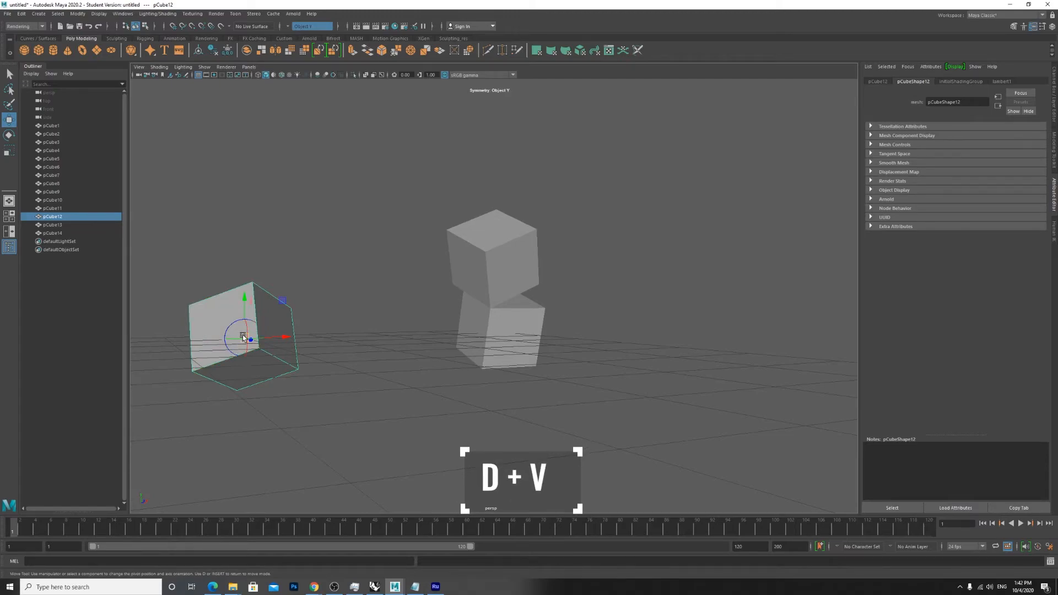
pyautogui.click(243, 337)
pyautogui.press('v')
pyautogui.moveTo(243, 342); pyautogui.dragTo(238, 391)
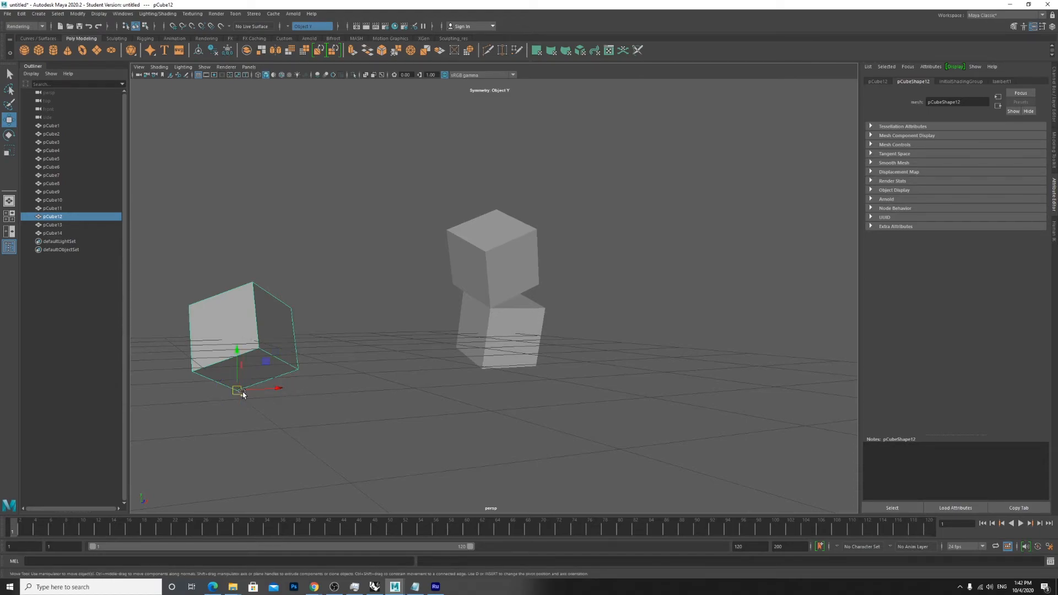
# Vertex-snap the tilted cube by its corner pivot onto the topmost corner of the two-cube stack
pyautogui.keyDown('alt'); pyautogui.moveTo(565, 386); pyautogui.dragTo(276, 352); pyautogui.keyUp('alt')
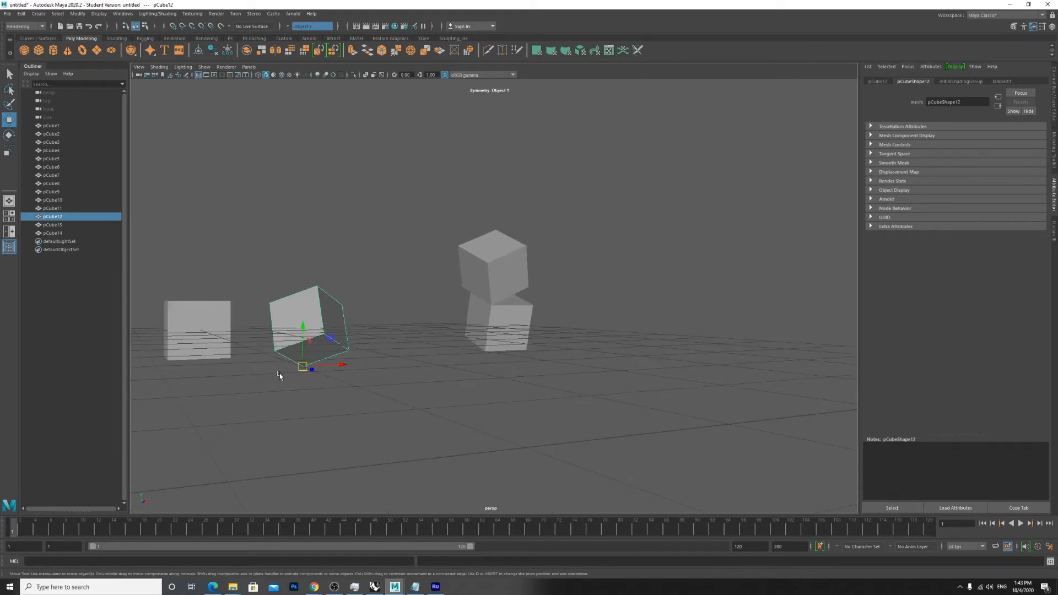
pyautogui.scroll(2, 411, 288)
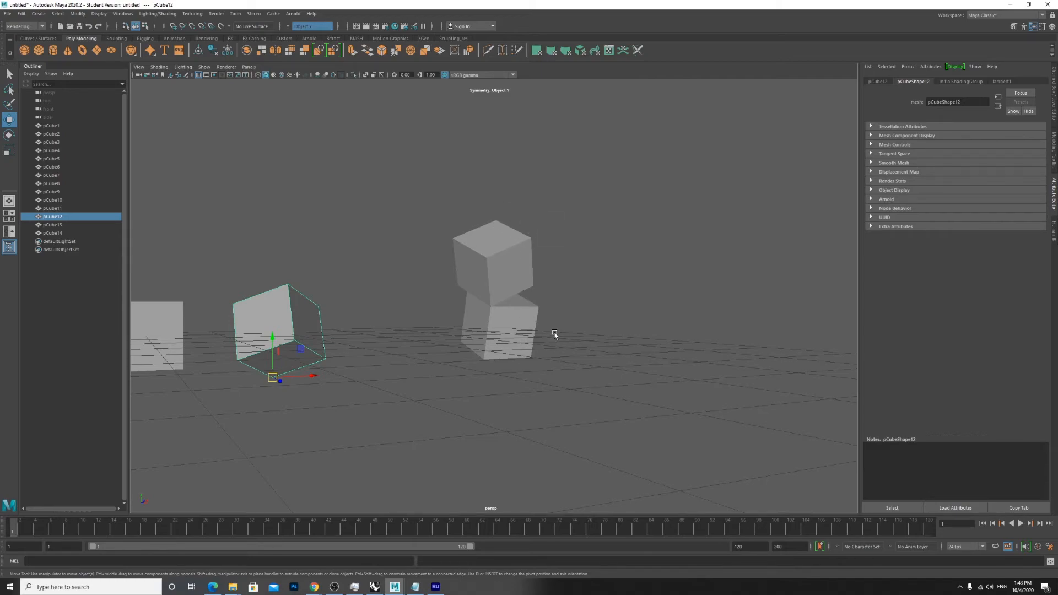
pyautogui.press('v')
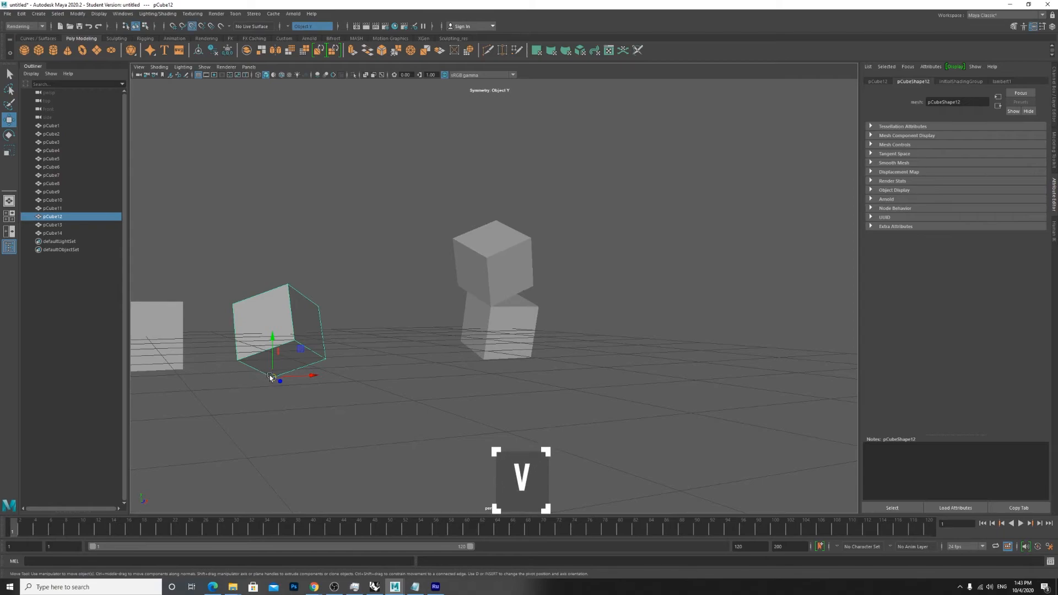
pyautogui.moveTo(272, 379); pyautogui.dragTo(499, 219)
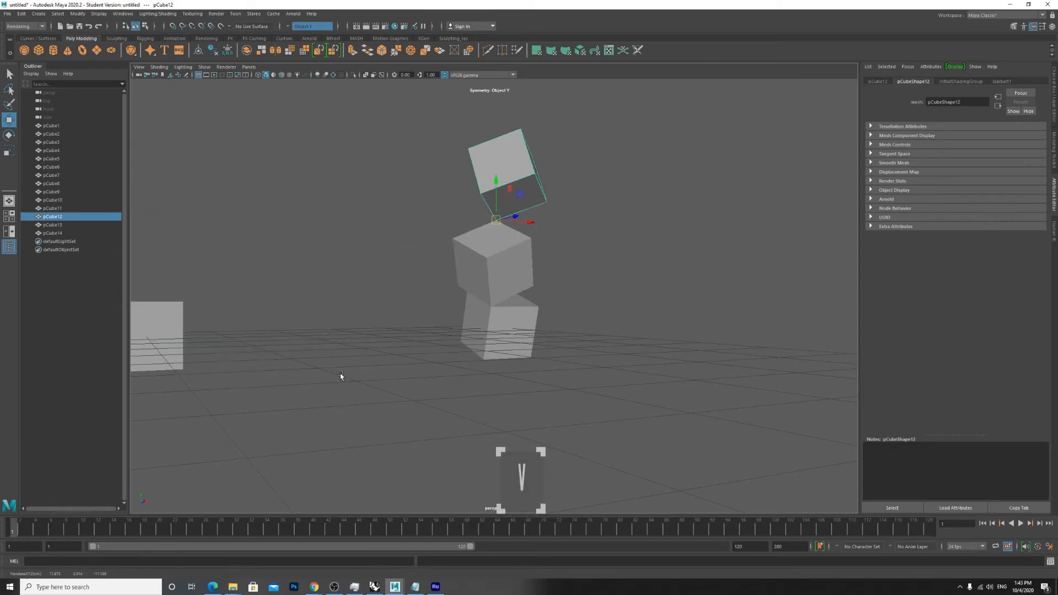
# Select the next cube at the end of the row and vertex-snap its pivot to a front bottom corner
pyautogui.scroll(-3, 488, 415)
pyautogui.keyDown('alt'); pyautogui.moveTo(592, 381); pyautogui.dragTo(557, 390); pyautogui.keyUp('alt')
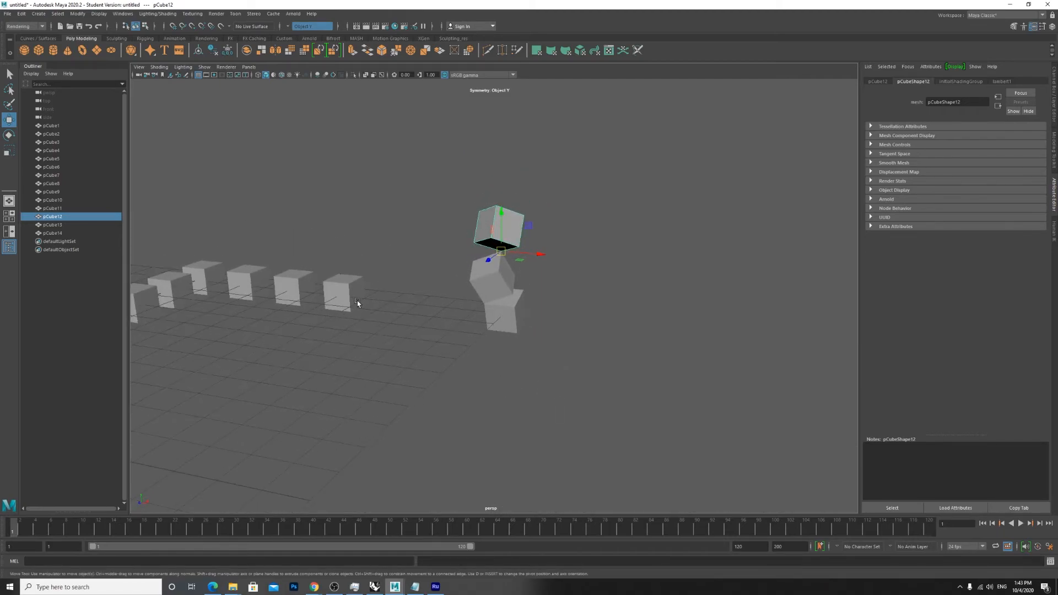
pyautogui.click(339, 307)
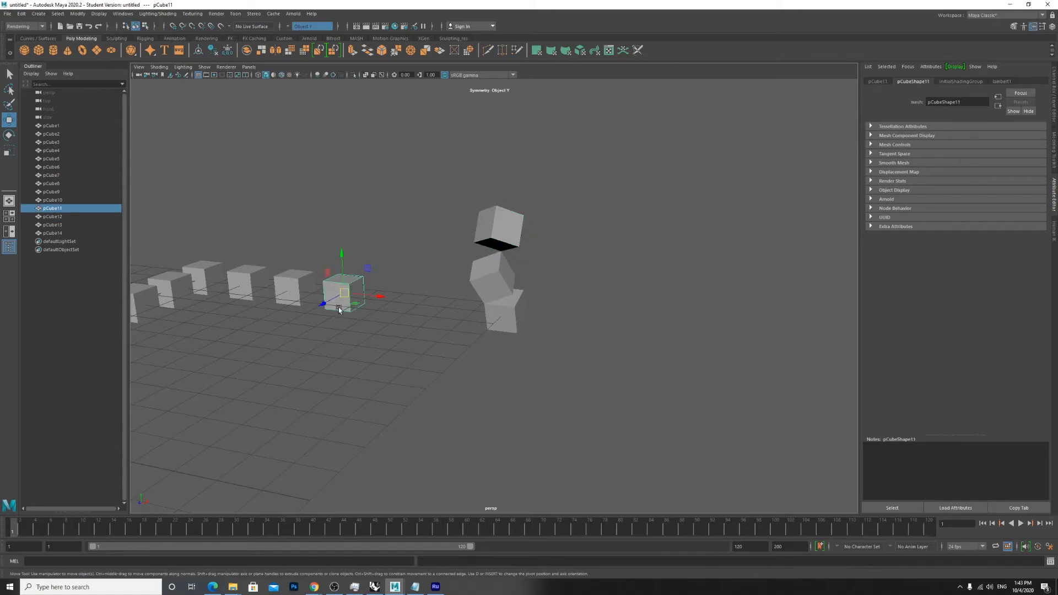
pyautogui.press('f')
pyautogui.scroll(-3, 327, 315)
pyautogui.keyDown('alt'); pyautogui.moveTo(328, 314); pyautogui.dragTo(500, 297); pyautogui.keyUp('alt')
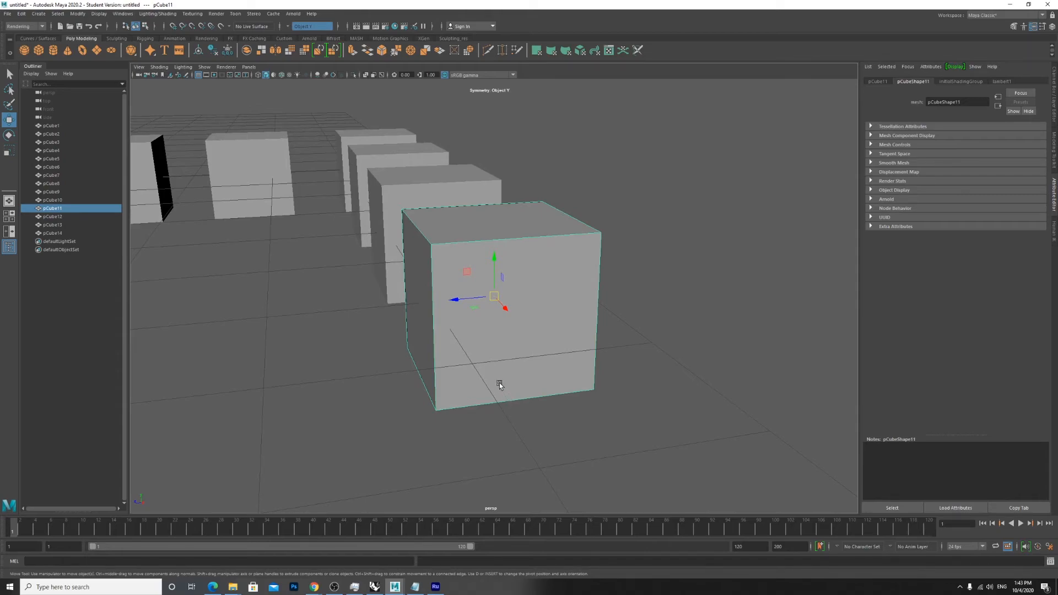
pyautogui.press('d')
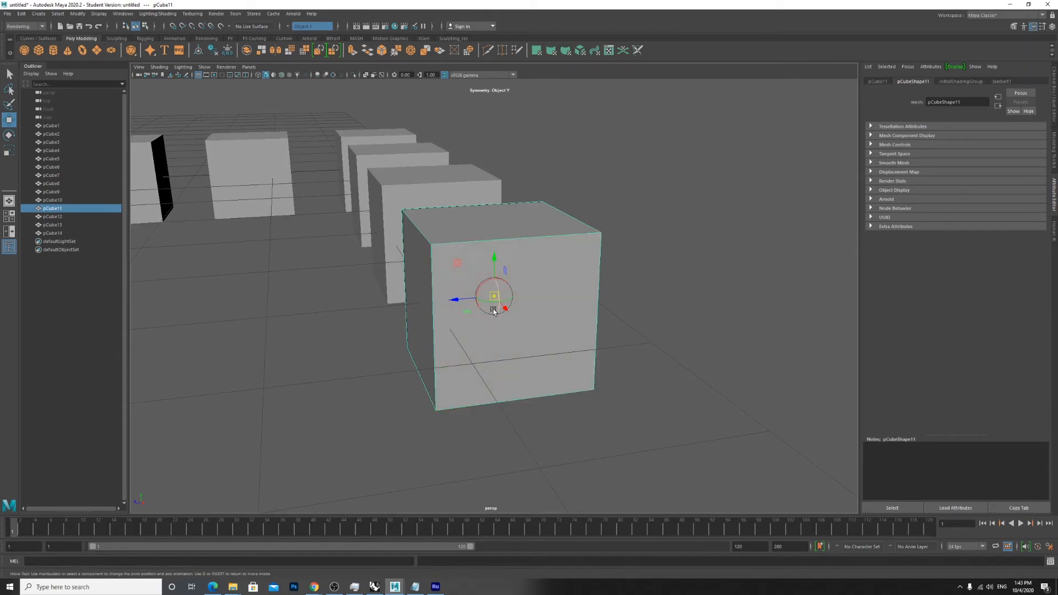
pyautogui.press('v')
pyautogui.moveTo(494, 297); pyautogui.dragTo(452, 412)
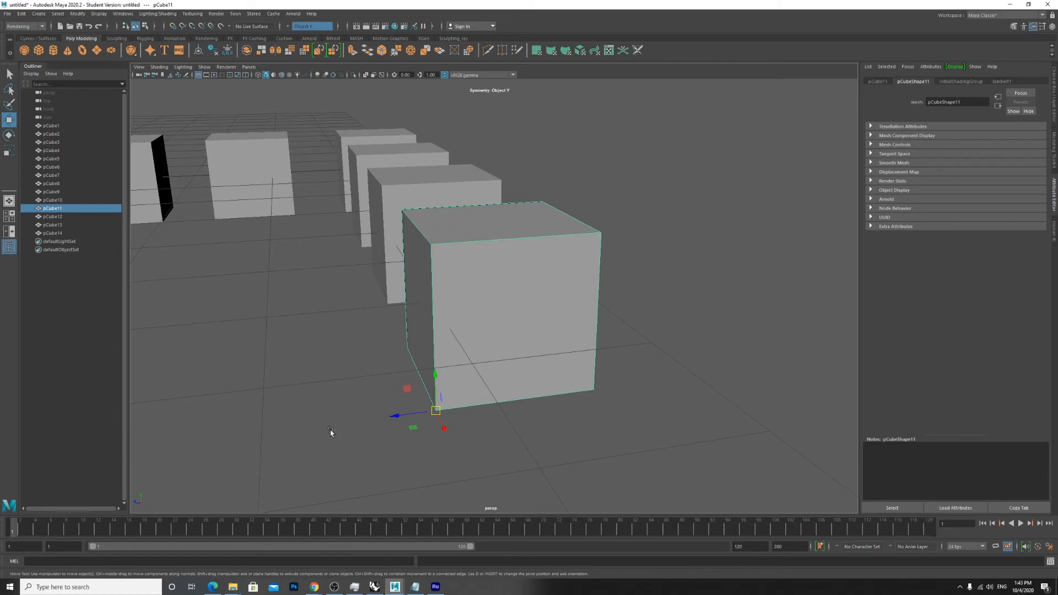
pyautogui.press('v')
pyautogui.moveTo(401, 417); pyautogui.dragTo(478, 407)
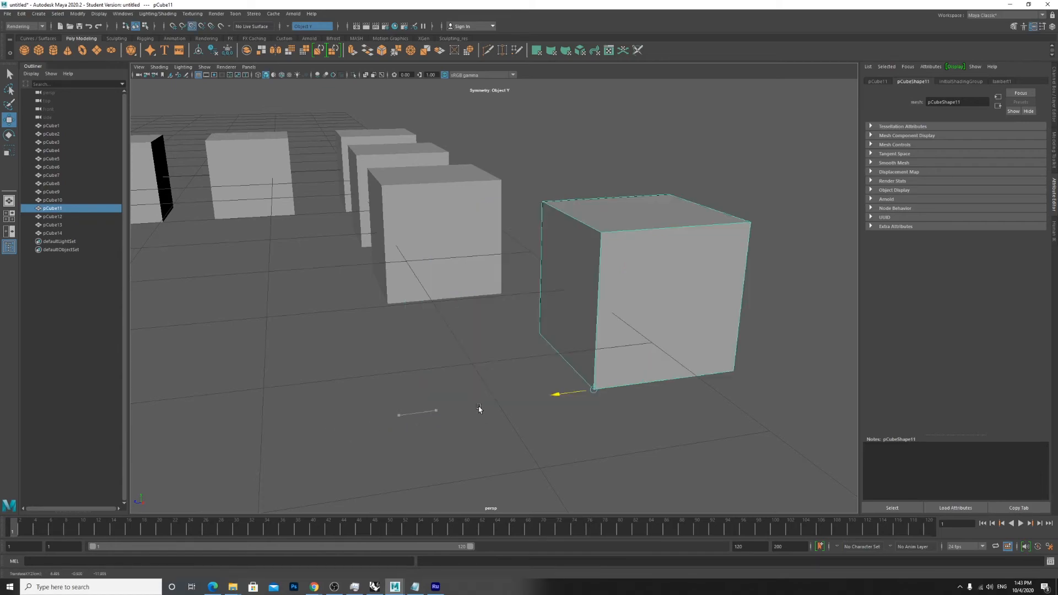
pyautogui.hotkey('ctrl', 'z')
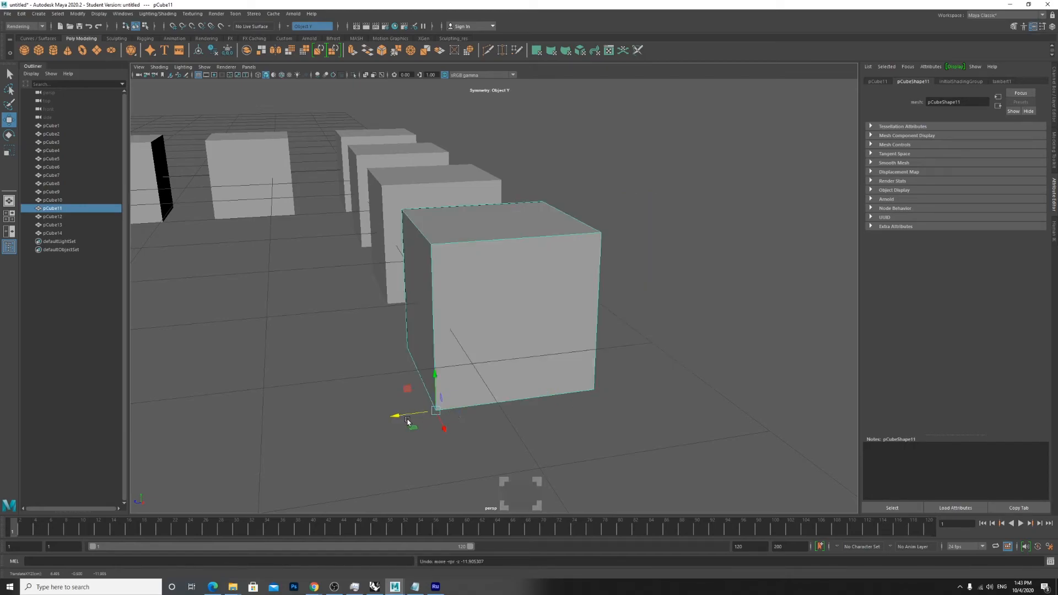
# Move the cube's pivot along the Z axis to the middle of the bottom edge and rotate the cube about it
pyautogui.press('d')
pyautogui.moveTo(399, 417); pyautogui.dragTo(485, 405)
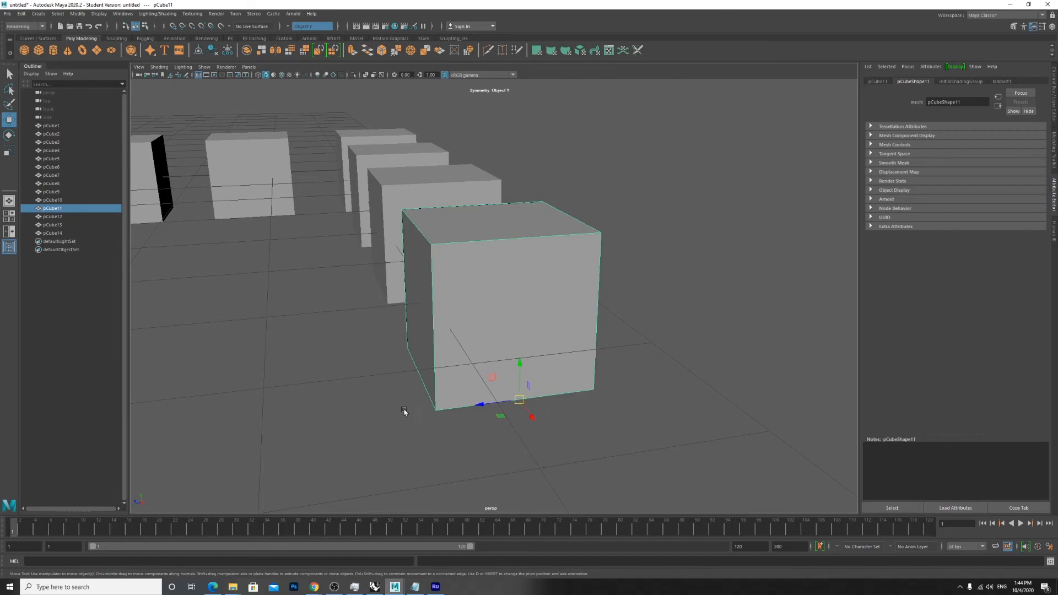
pyautogui.press('e')
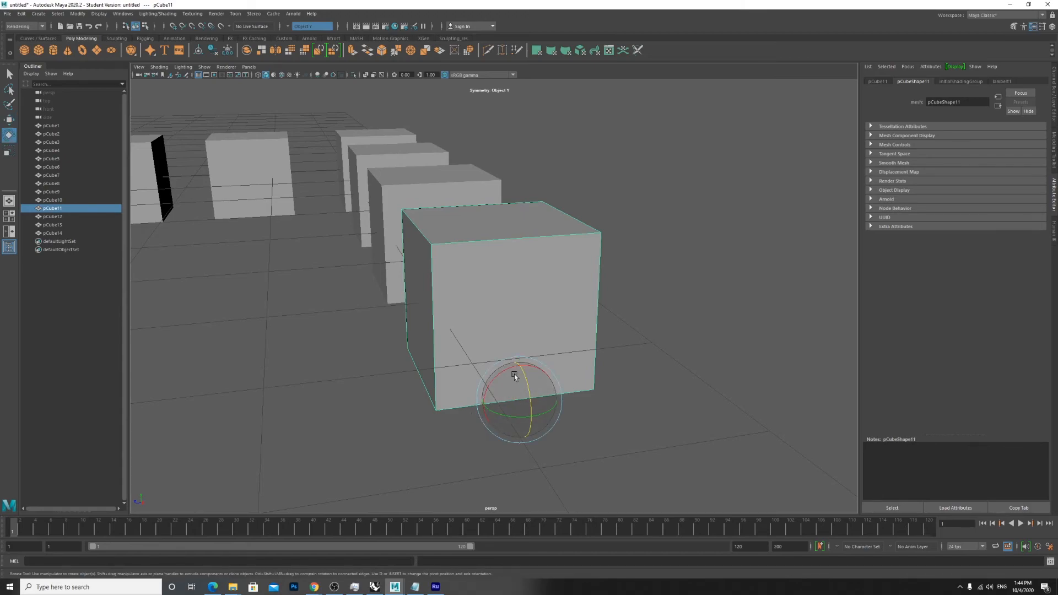
pyautogui.moveTo(525, 376); pyautogui.dragTo(525, 408)
# Vertex-snap the rotated cube by its edge pivot onto the top corner of the three-cube stack
pyautogui.keyDown('alt'); pyautogui.moveTo(297, 423); pyautogui.dragTo(406, 446); pyautogui.keyUp('alt')
pyautogui.scroll(-8, 403, 419)
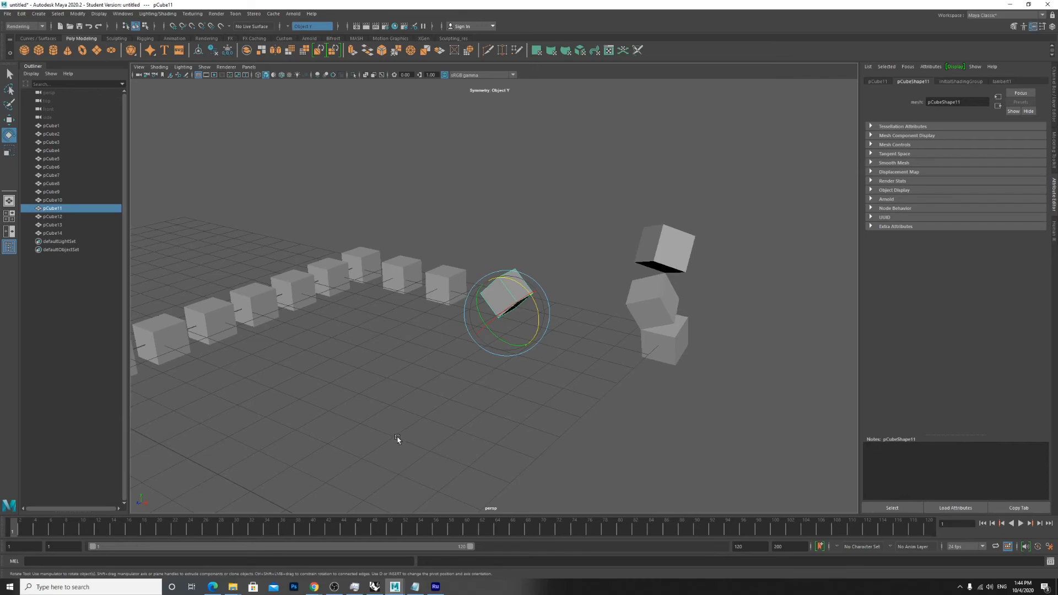
pyautogui.moveTo(554, 408)
pyautogui.keyDown('alt'); pyautogui.mouseDown()
pyautogui.moveTo(435, 420)
pyautogui.moveTo(596, 406)
pyautogui.moveTo(574, 397)
pyautogui.moveTo(551, 421)
pyautogui.moveTo(551, 397)
pyautogui.moveTo(553, 415)
pyautogui.mouseUp(); pyautogui.keyUp('alt')
pyautogui.keyDown('alt'); pyautogui.moveTo(501, 378); pyautogui.dragTo(503, 311); pyautogui.keyUp('alt')
pyautogui.scroll(3, 502, 312)
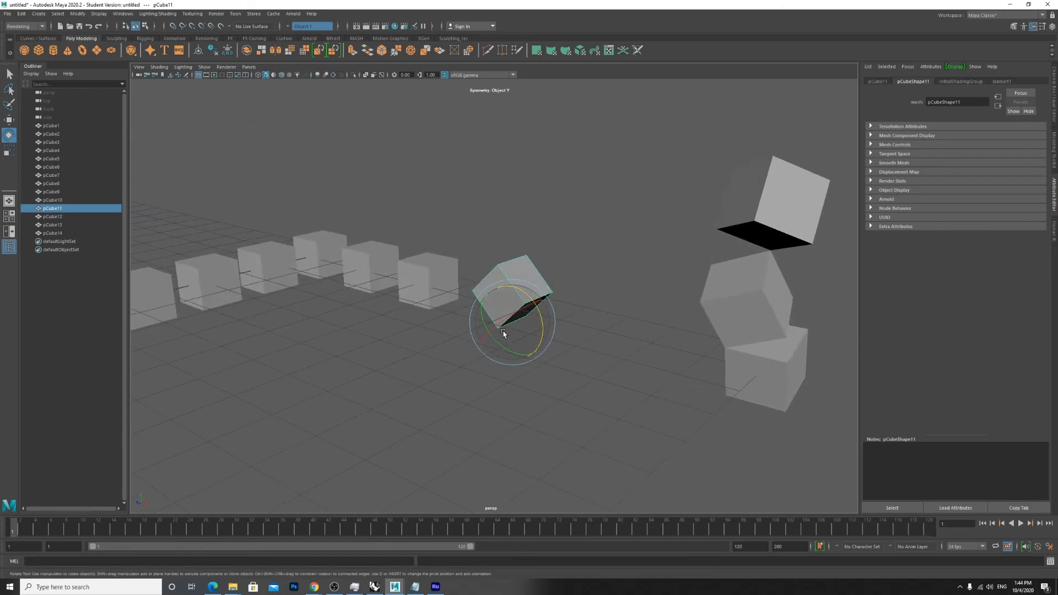
pyautogui.keyDown('alt'); pyautogui.moveTo(477, 331); pyautogui.dragTo(766, 331); pyautogui.keyUp('alt')
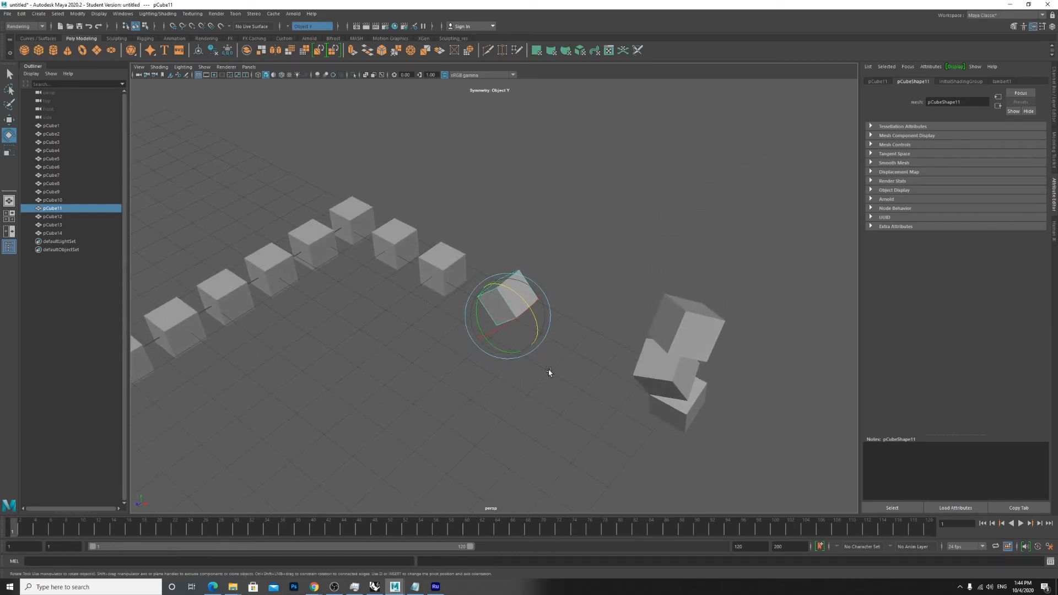
pyautogui.keyDown('alt'); pyautogui.moveTo(586, 359); pyautogui.dragTo(444, 370); pyautogui.keyUp('alt')
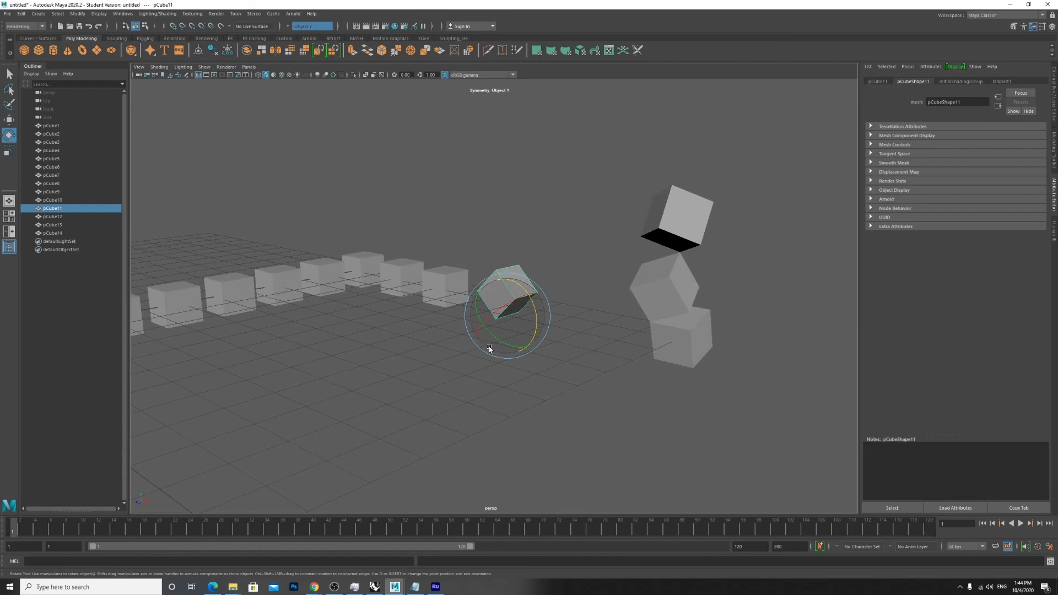
pyautogui.press('w')
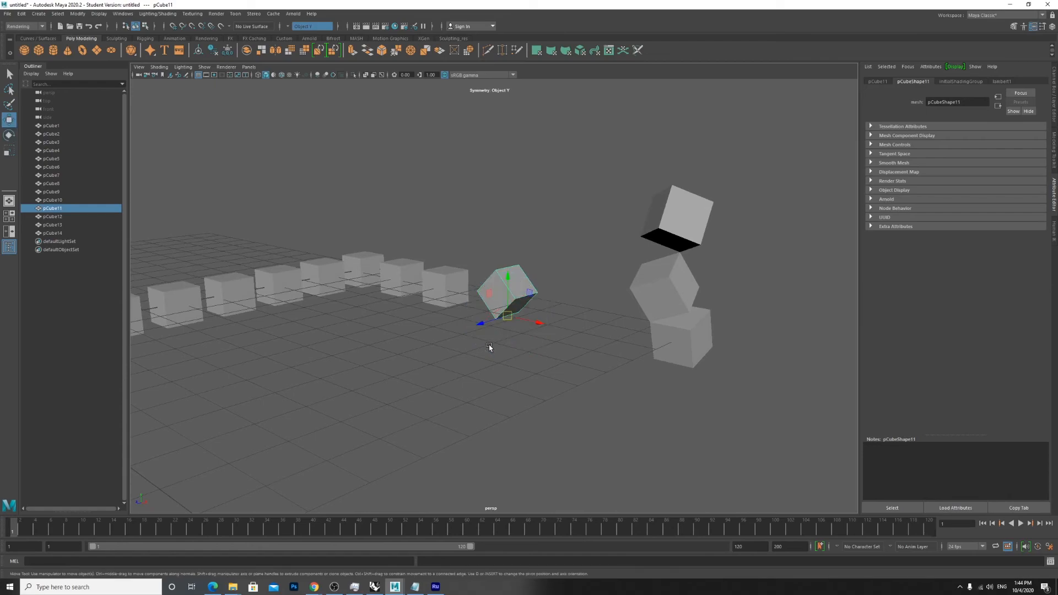
pyautogui.scroll(5, 496, 342)
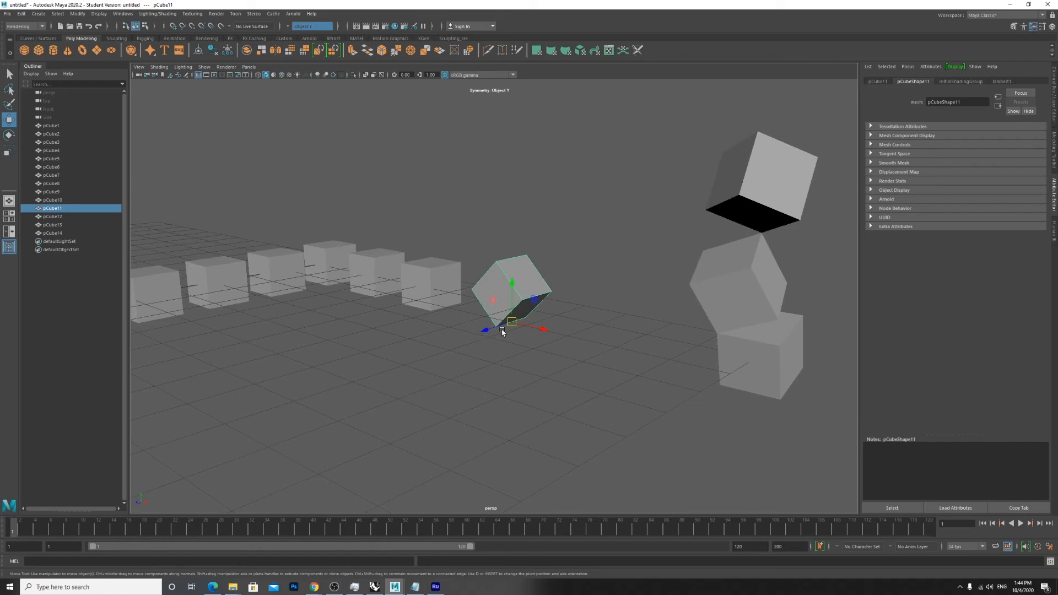
pyautogui.press('v')
pyautogui.moveTo(512, 325); pyautogui.dragTo(757, 140)
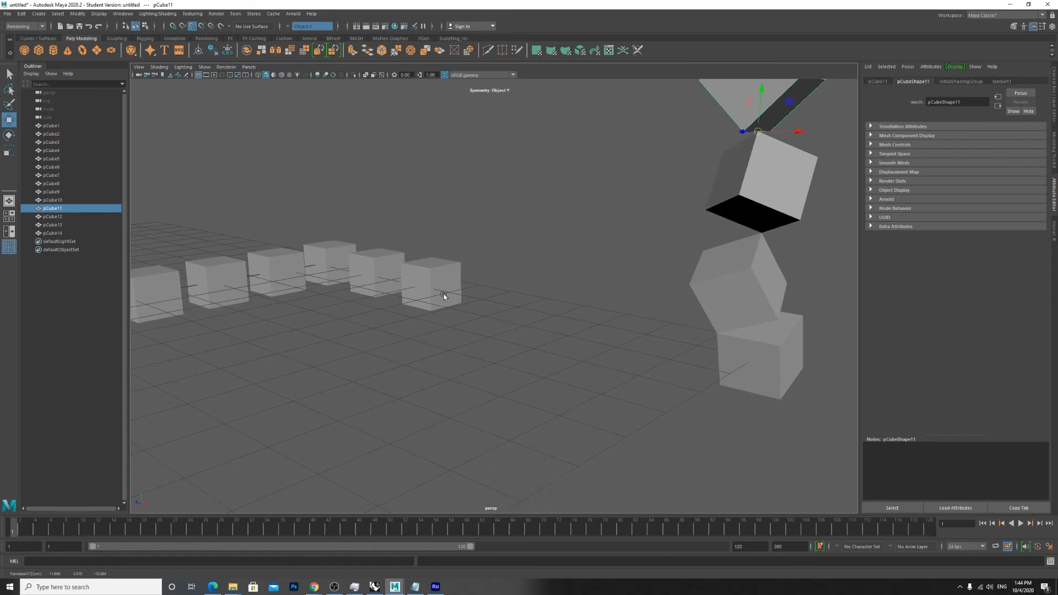
# Examine the four-cube stack from several sides, checking where the cubes touch
pyautogui.keyDown('alt'); pyautogui.moveTo(448, 291); pyautogui.dragTo(245, 317, button='middle'); pyautogui.keyUp('alt')
pyautogui.keyDown('alt'); pyautogui.moveTo(245, 318); pyautogui.dragTo(312, 330); pyautogui.keyUp('alt')
pyautogui.keyDown('alt'); pyautogui.moveTo(448, 395); pyautogui.dragTo(393, 369, button='right'); pyautogui.keyUp('alt')
pyautogui.keyDown('alt'); pyautogui.moveTo(393, 369); pyautogui.dragTo(580, 397); pyautogui.keyUp('alt')
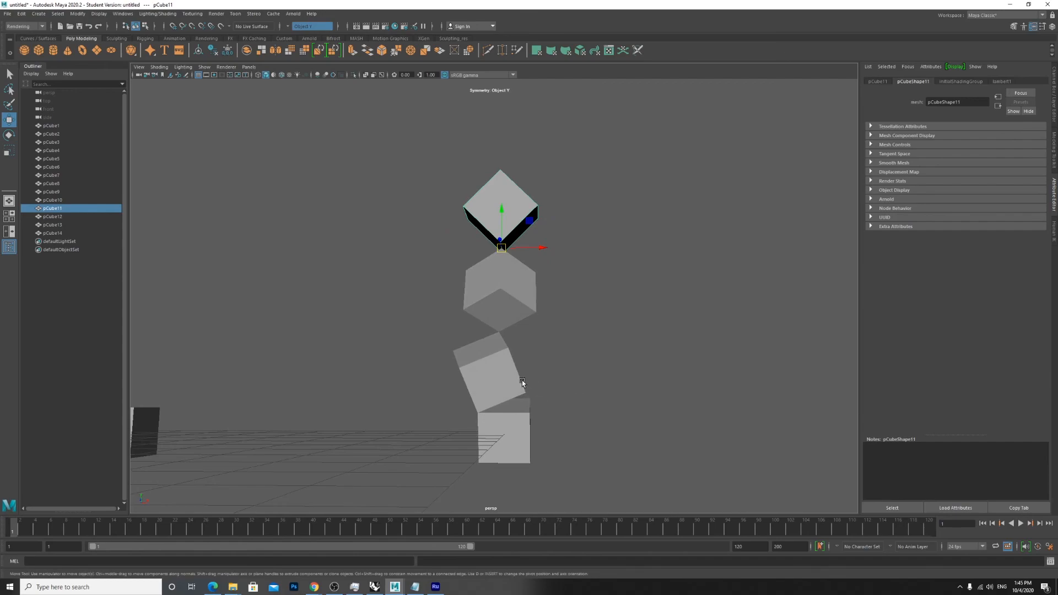
pyautogui.keyDown('alt'); pyautogui.moveTo(490, 375); pyautogui.dragTo(415, 364); pyautogui.keyUp('alt')
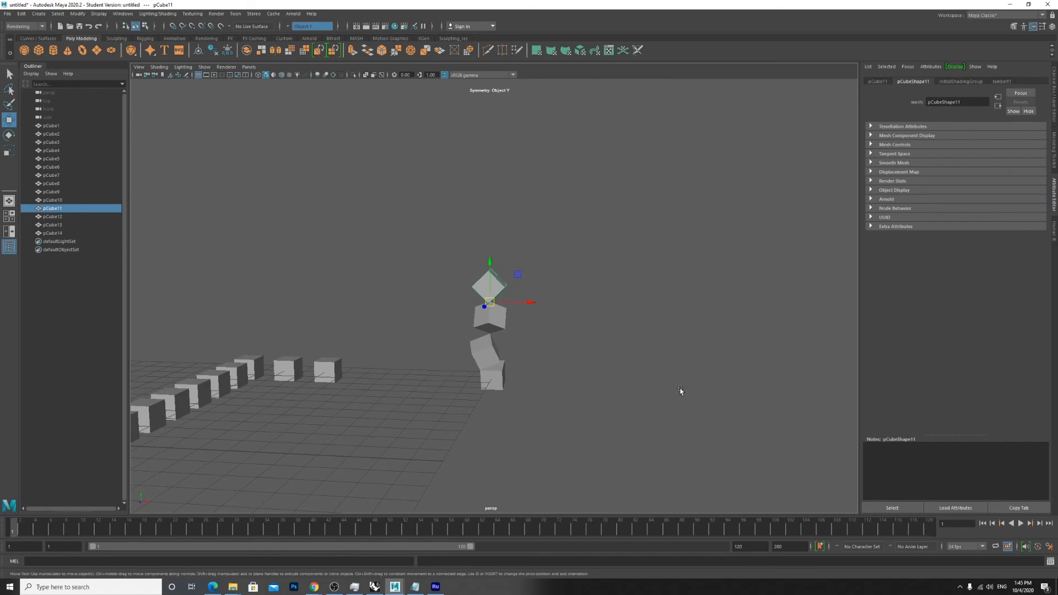
# Select all four cubes of the stack, duplicate them, and move the copy along the X axis to stand clear beside the original
pyautogui.click(568, 265)
pyautogui.moveTo(564, 210); pyautogui.dragTo(449, 430)
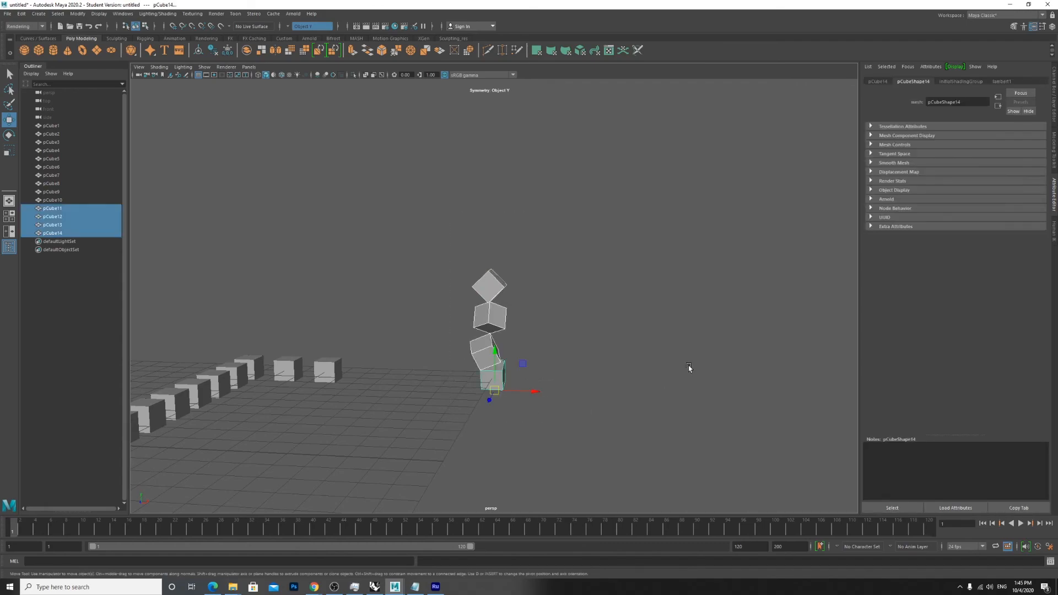
pyautogui.hotkey('ctrl', 'd')
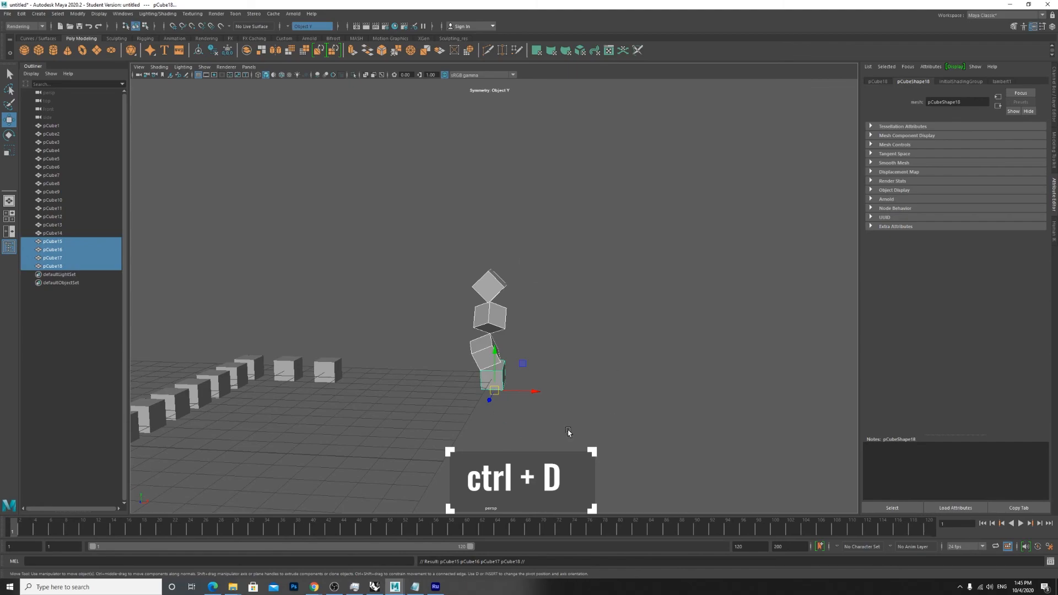
pyautogui.moveTo(534, 391); pyautogui.dragTo(628, 392)
pyautogui.keyDown('alt'); pyautogui.moveTo(627, 338); pyautogui.dragTo(636, 337); pyautogui.keyUp('alt')
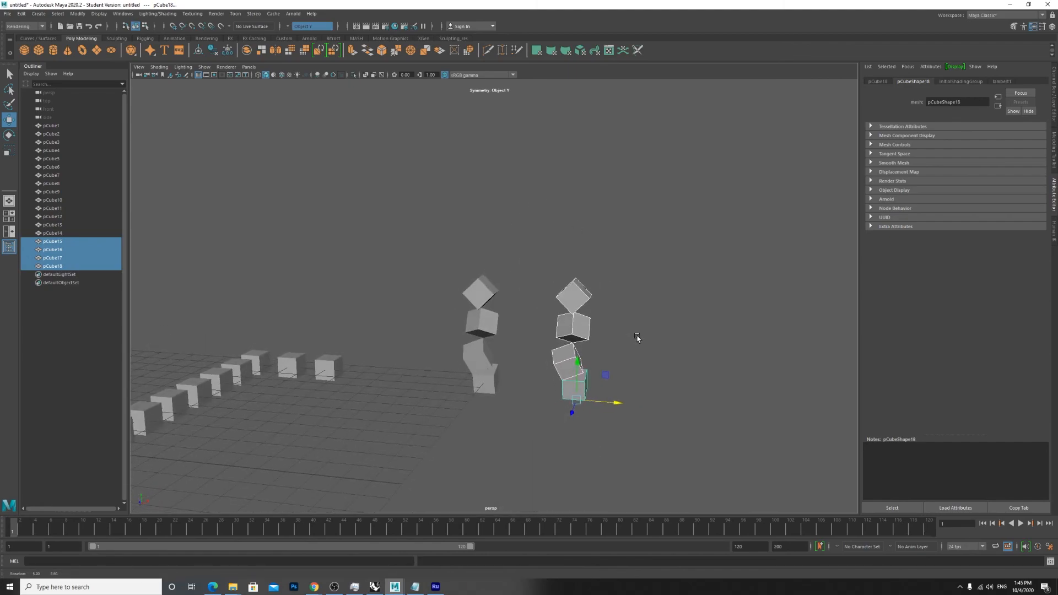
# Use Duplicate with Transform twice on the copied stack to add two more equally spaced stacks to the row
pyautogui.hotkey('shift', 'd')
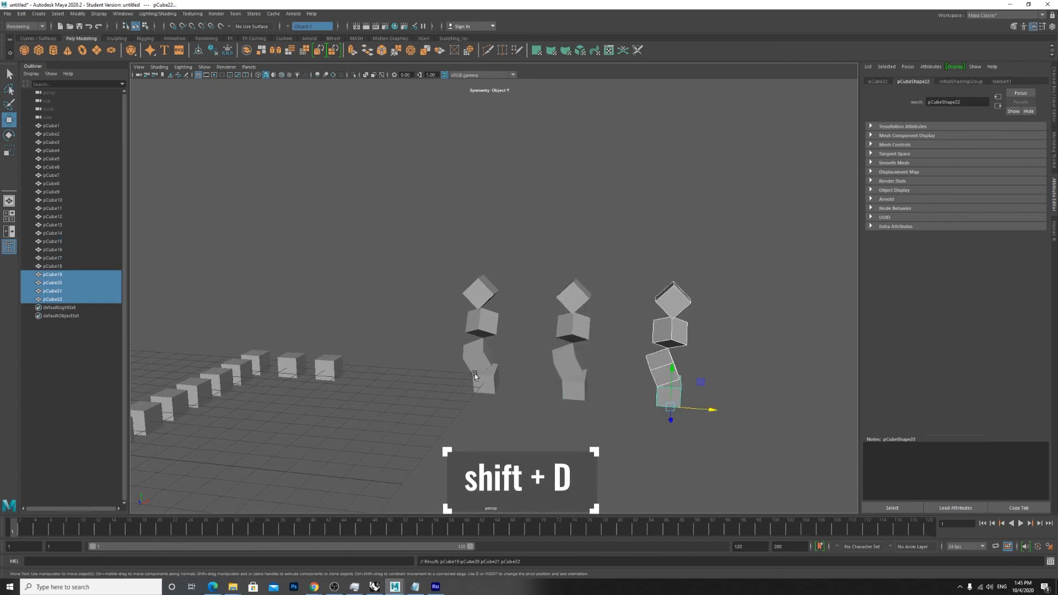
pyautogui.scroll(-4, 464, 368)
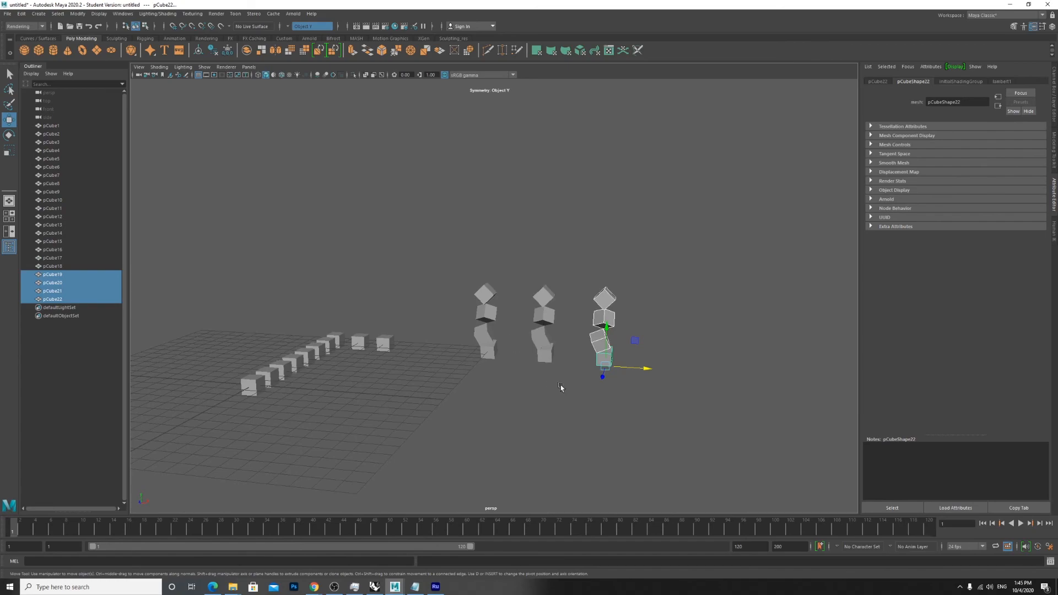
pyautogui.hotkey('shift', 'd')
pyautogui.keyDown('alt'); pyautogui.moveTo(637, 418); pyautogui.dragTo(587, 385); pyautogui.keyUp('alt')
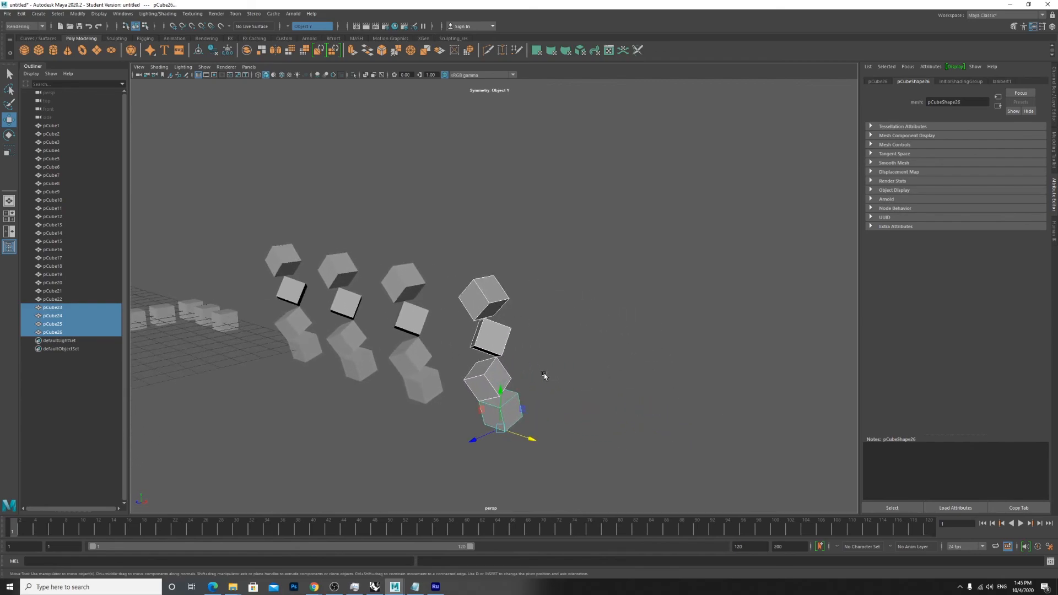